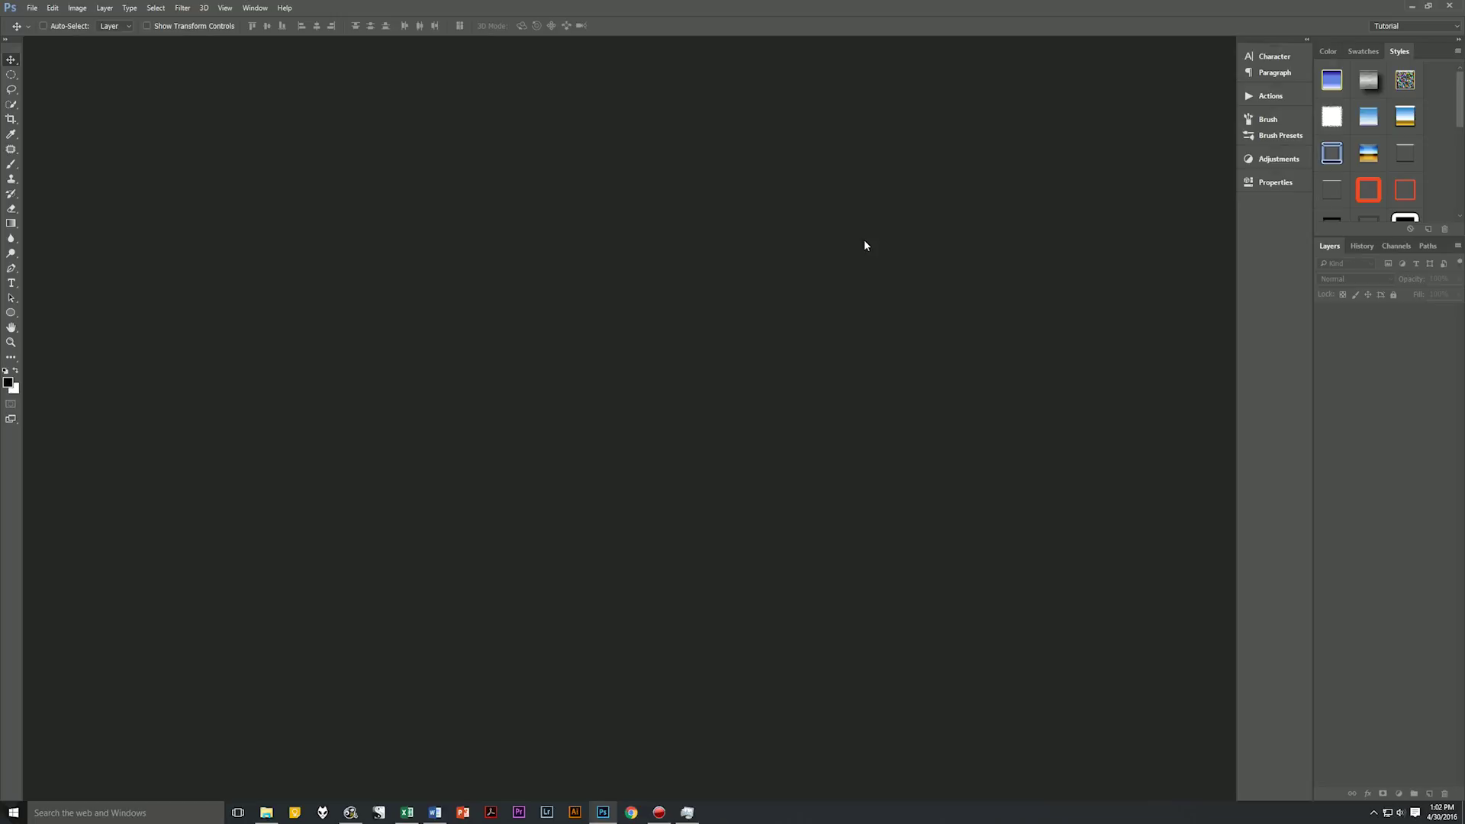
Step: Start a new document 'Mesh Pattern', 200 px wide by 200 px high, with White background contents
key(ctrl+n)
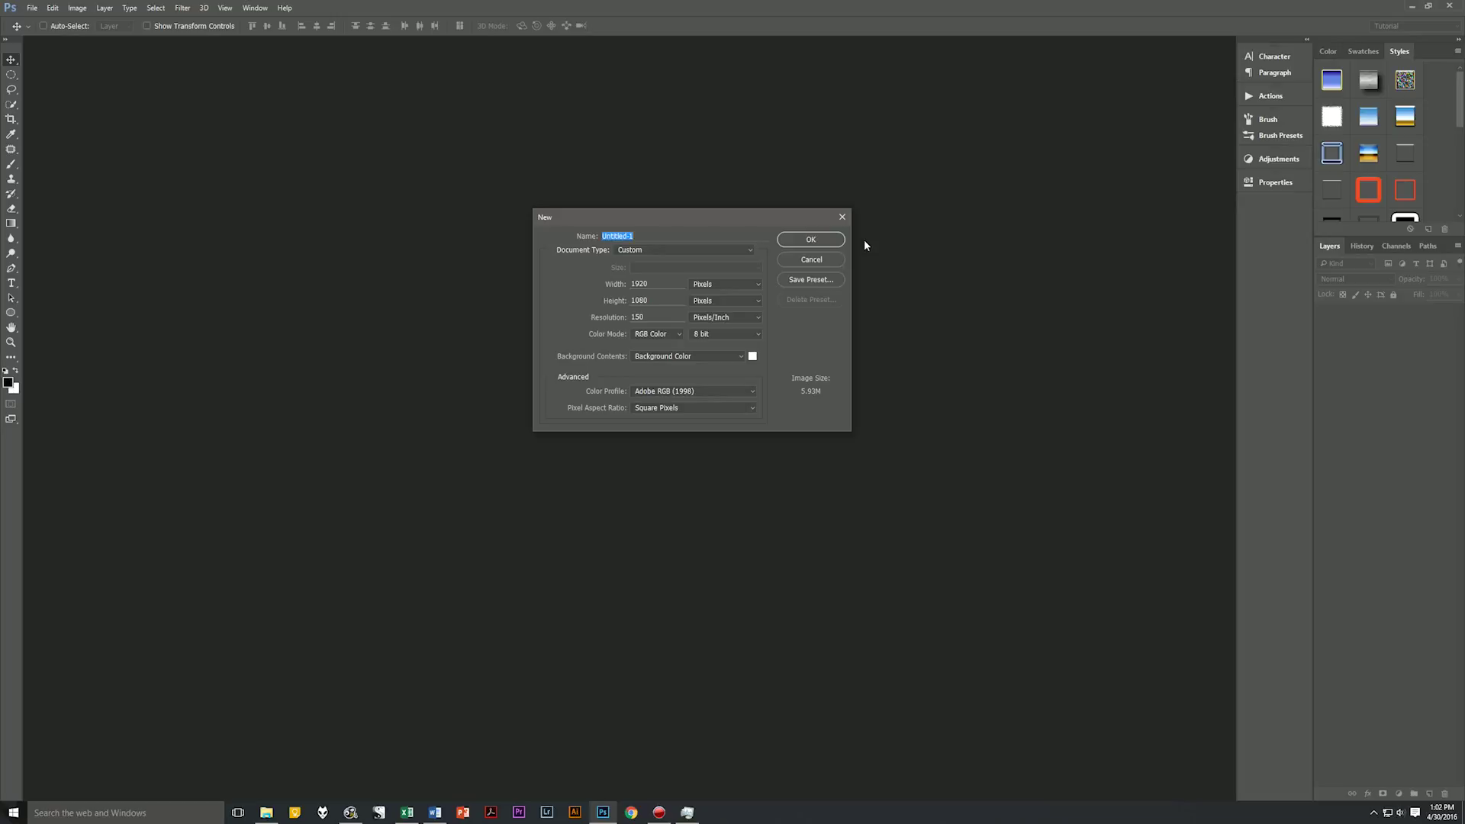
text(Mes)
text(h Patter)
text(200)
double_click(657, 303)
text(200)
click(736, 358)
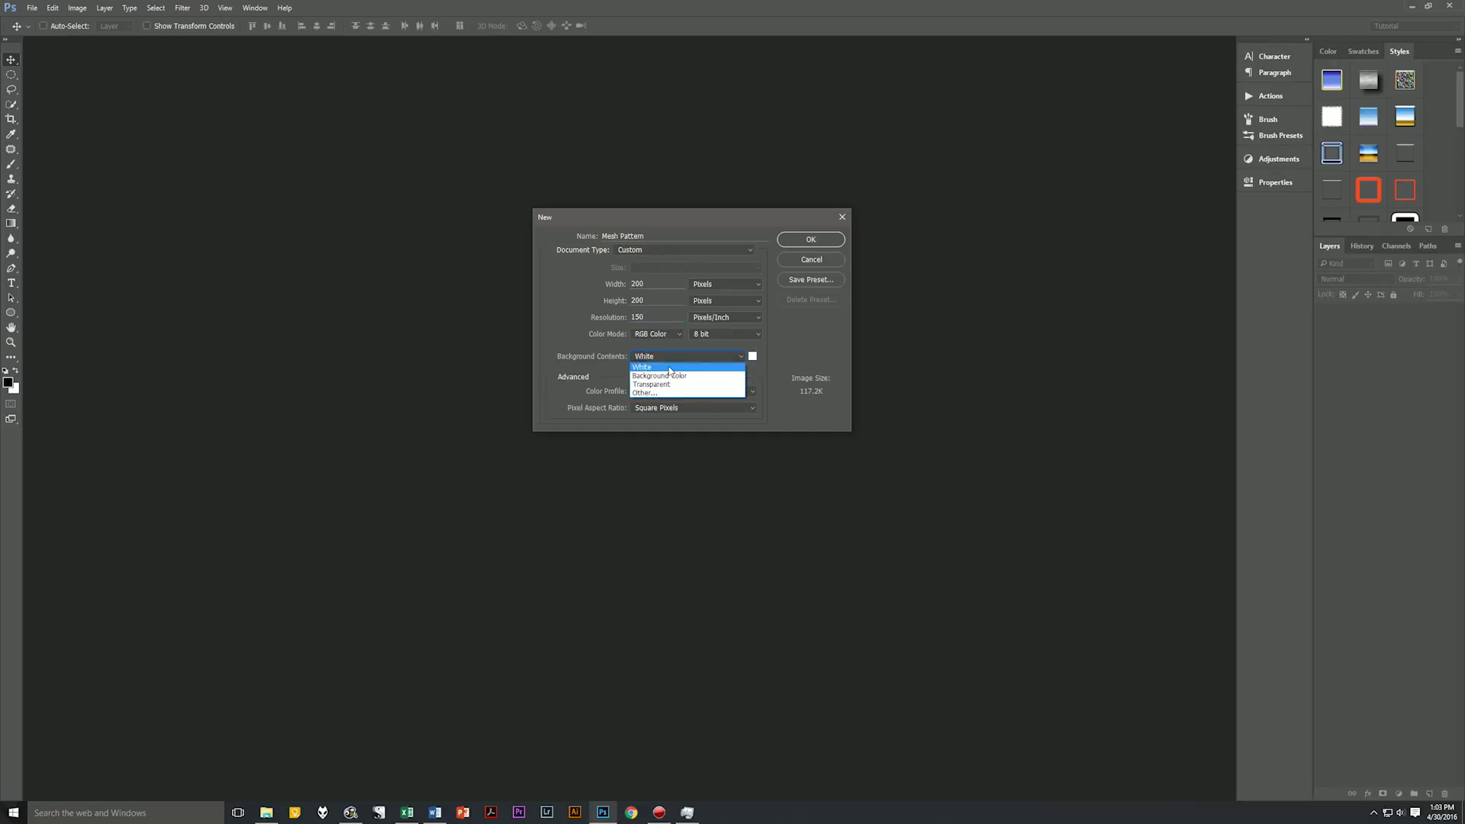
click(670, 371)
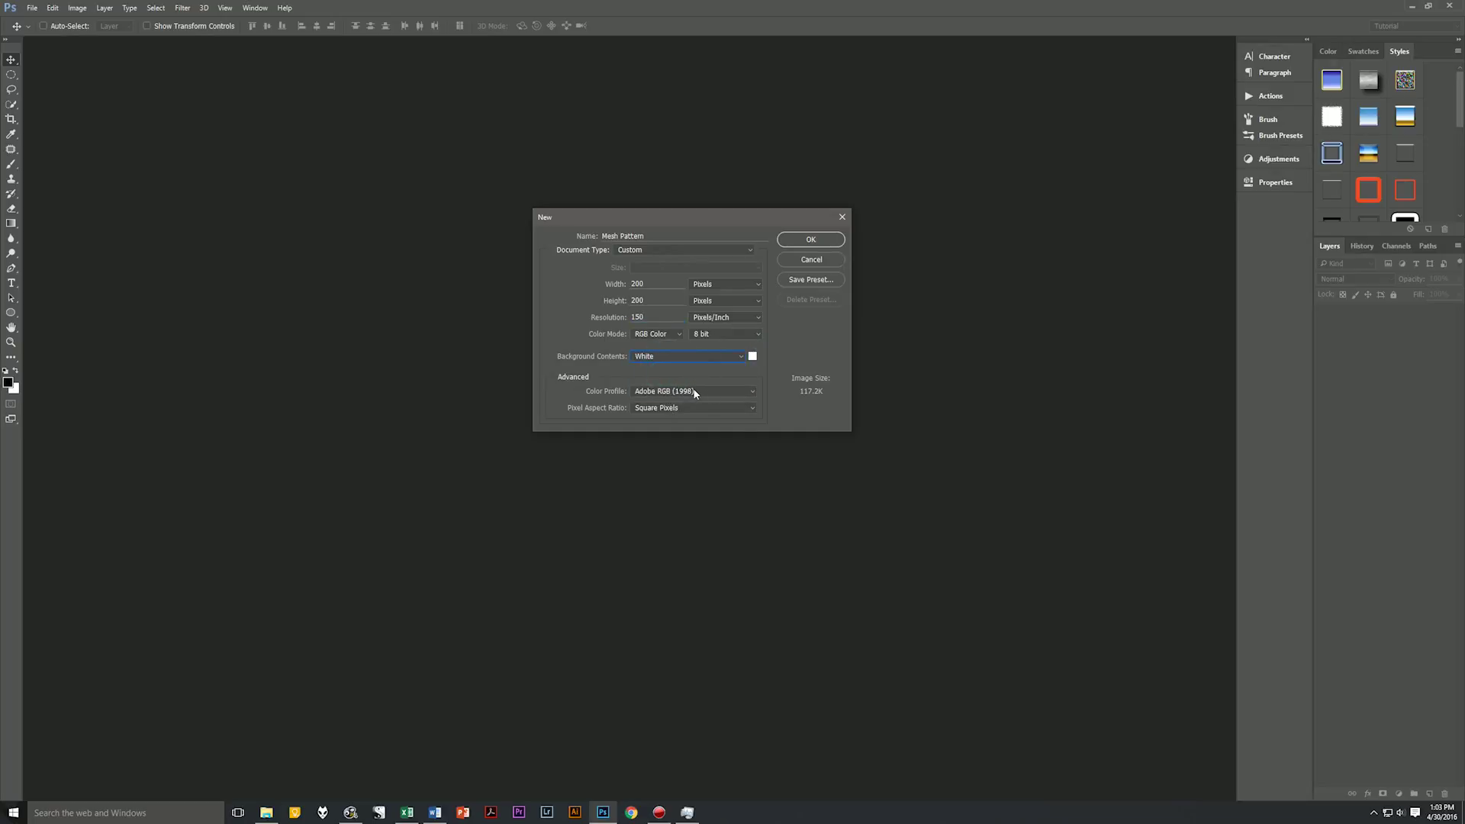
click(803, 241)
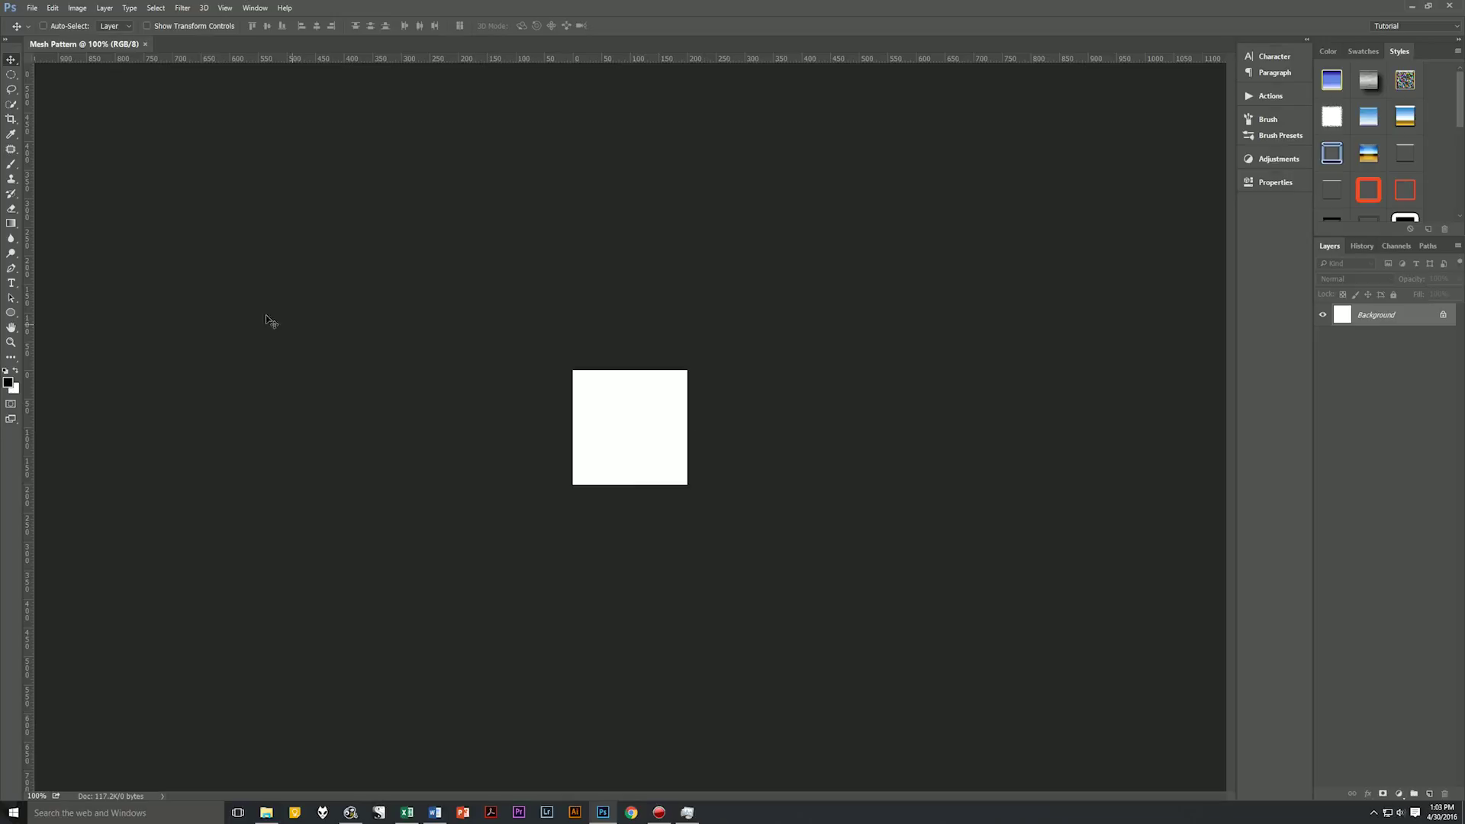
Step: Fit the canvas to the window and set the foreground colour to hex 353535
double_click(11, 328)
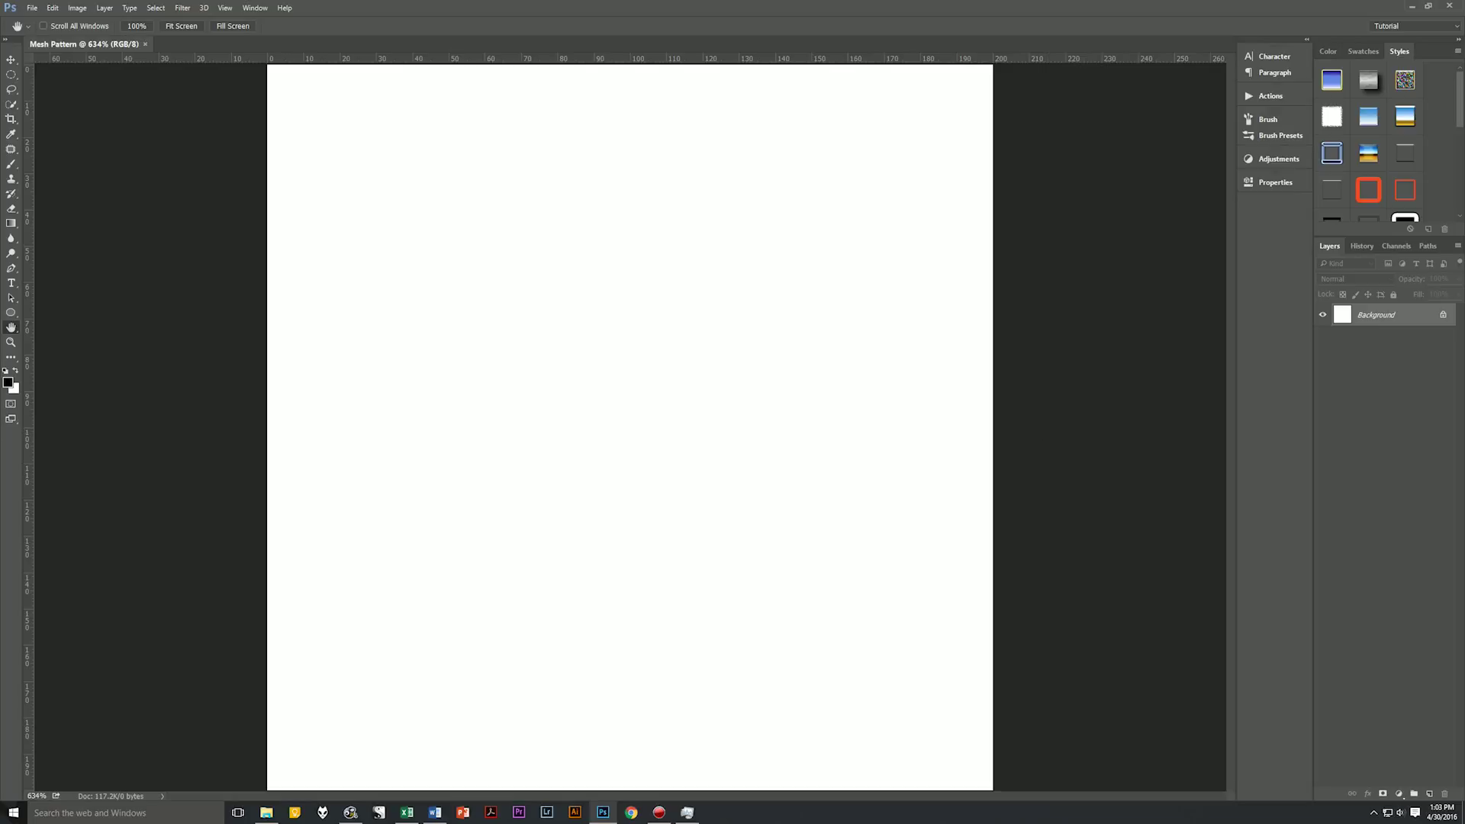
click(9, 383)
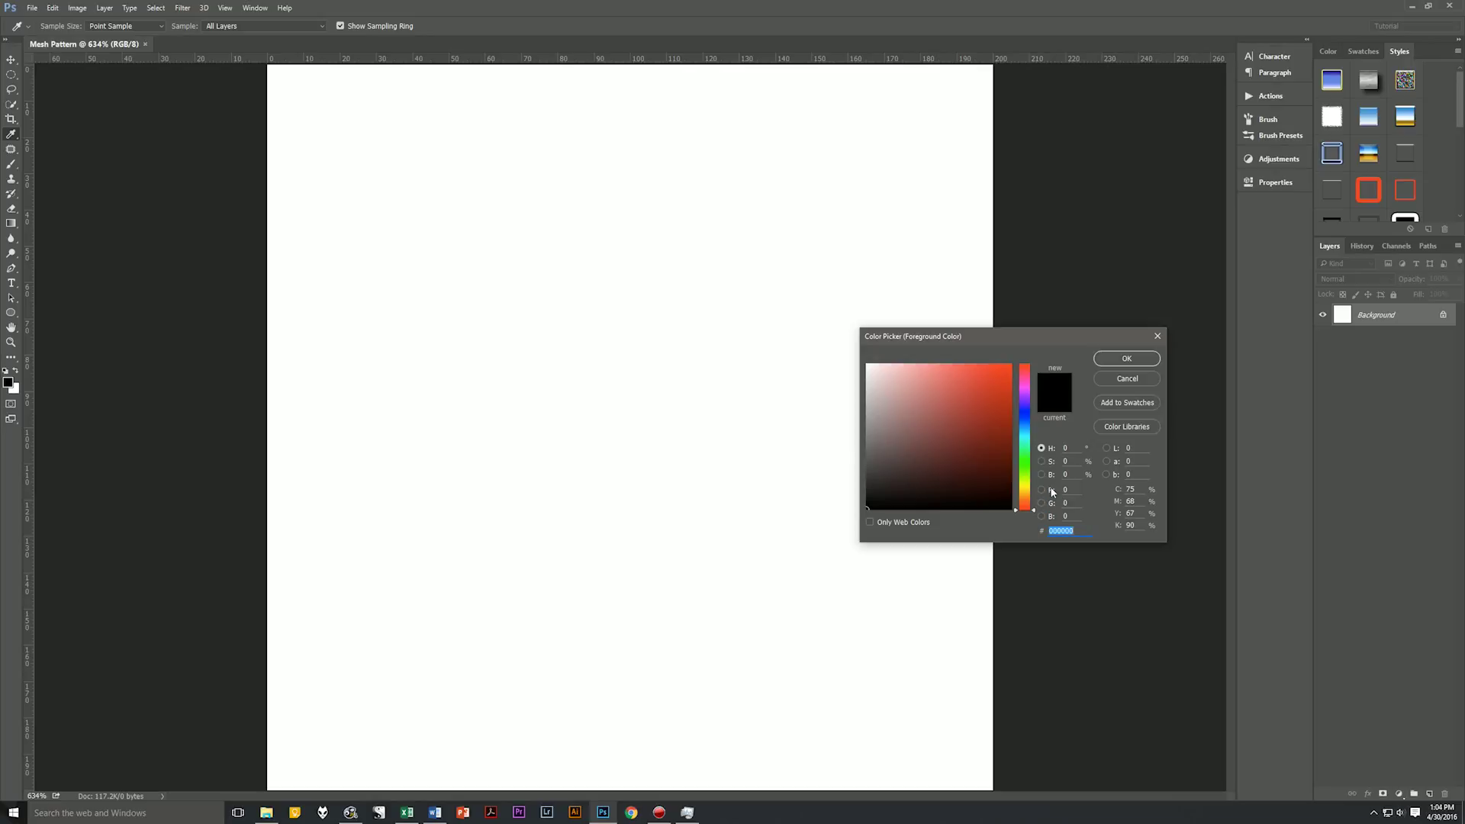
text(353535)
click(1119, 360)
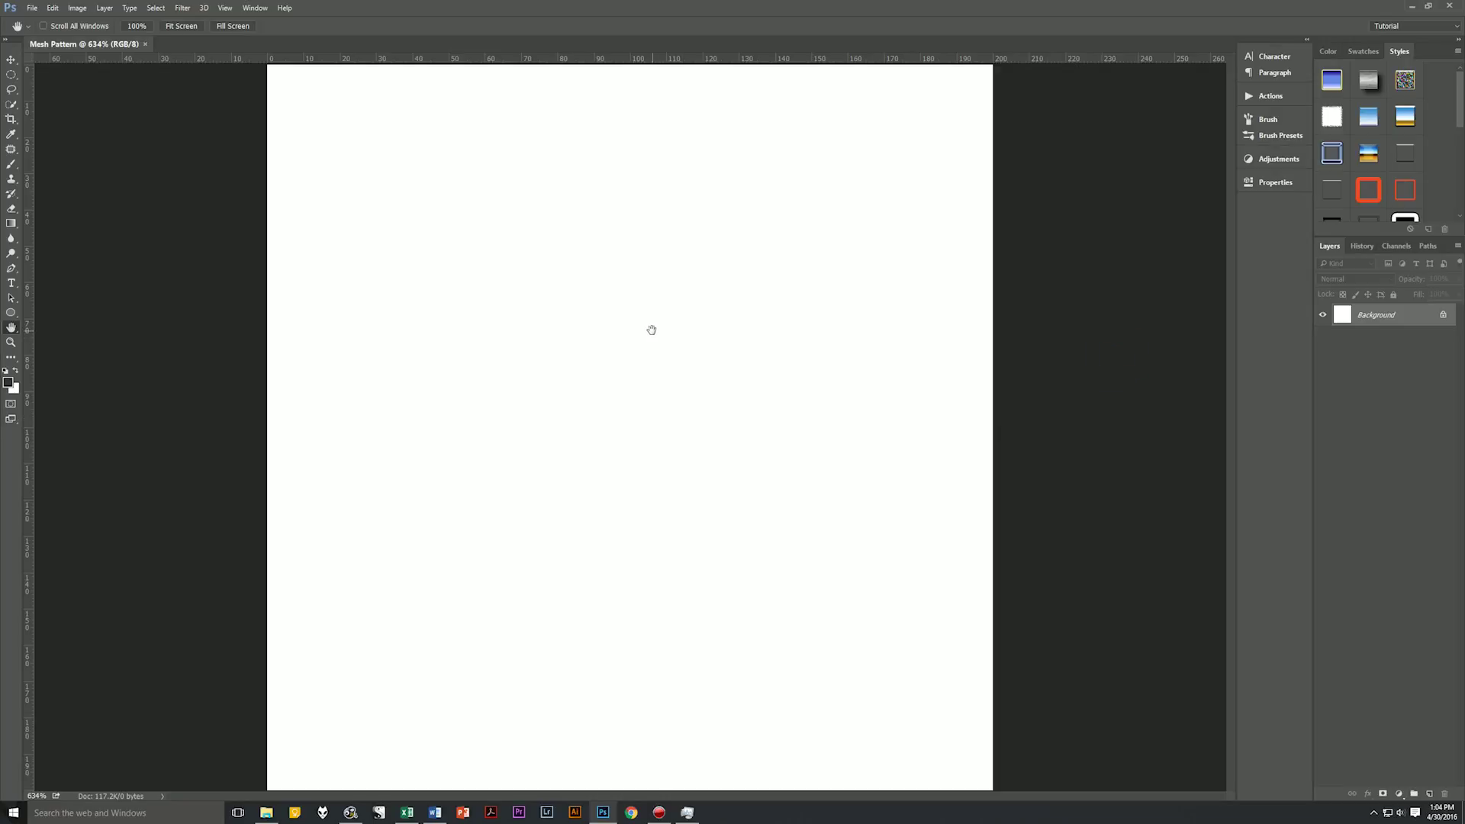
Step: Add a new empty layer and rename it 'Circle'
click(1430, 794)
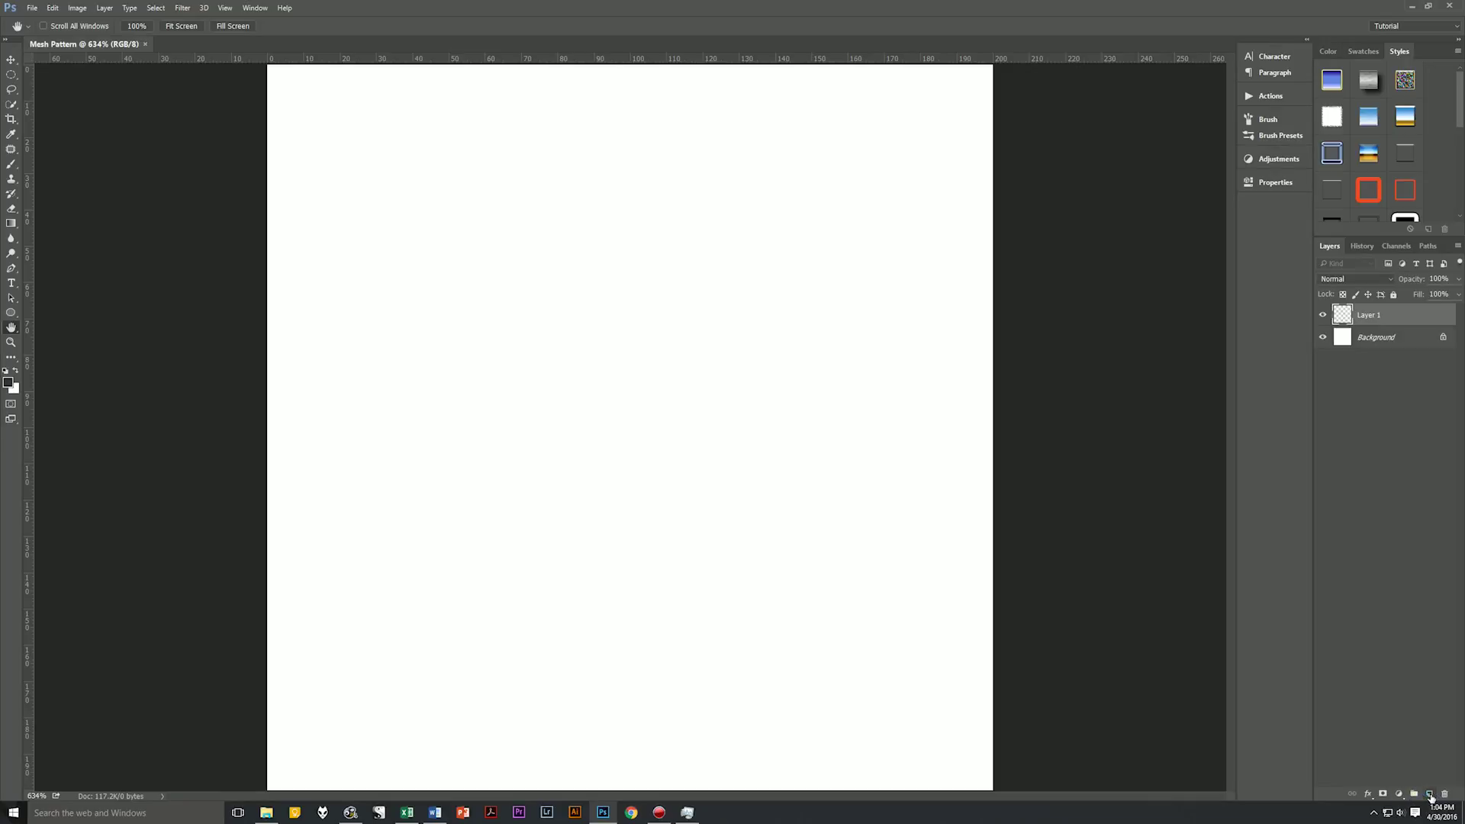
double_click(1372, 316)
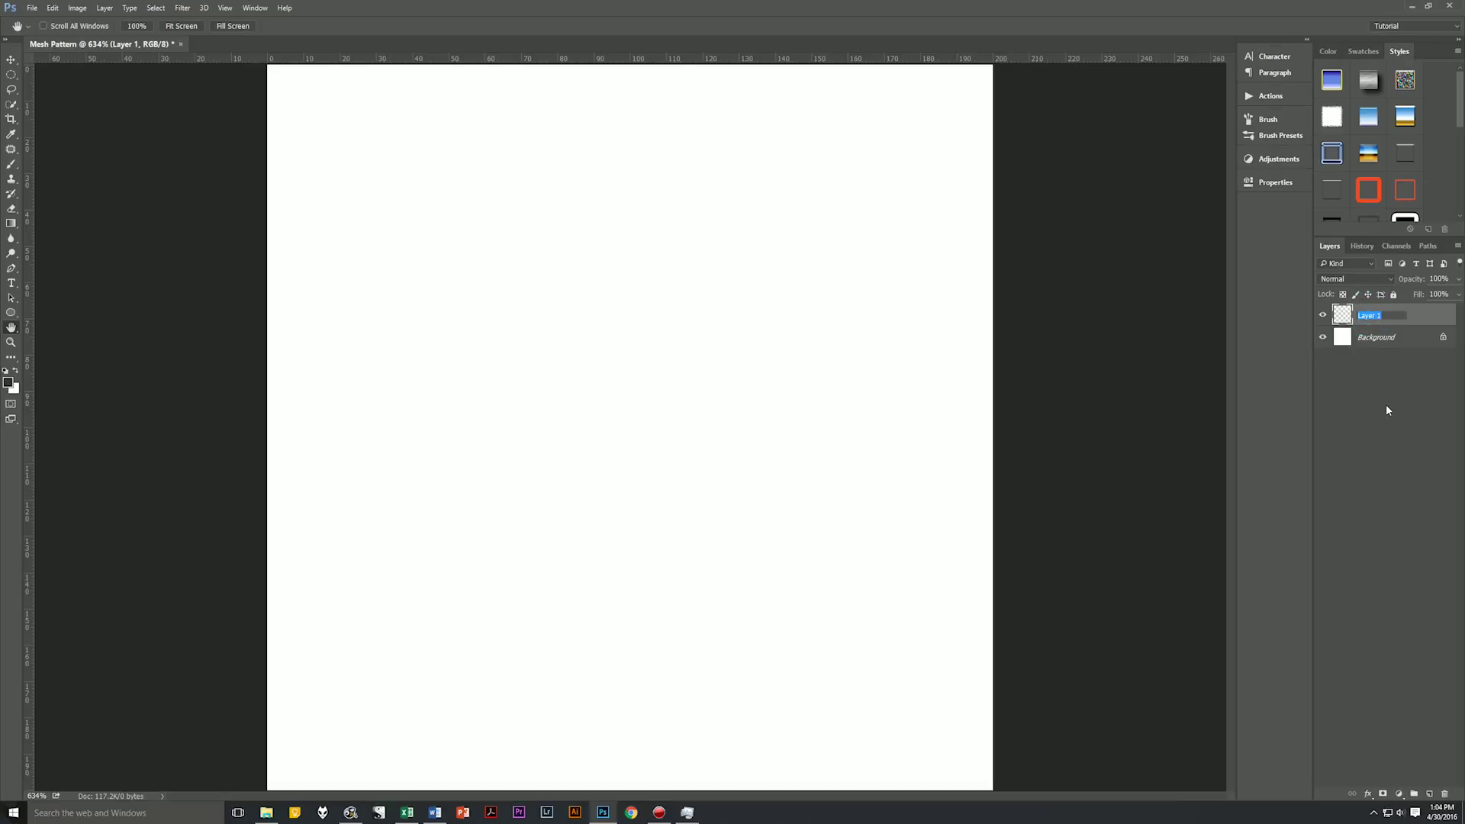
text(Circle)
key(Return)
click(10, 76)
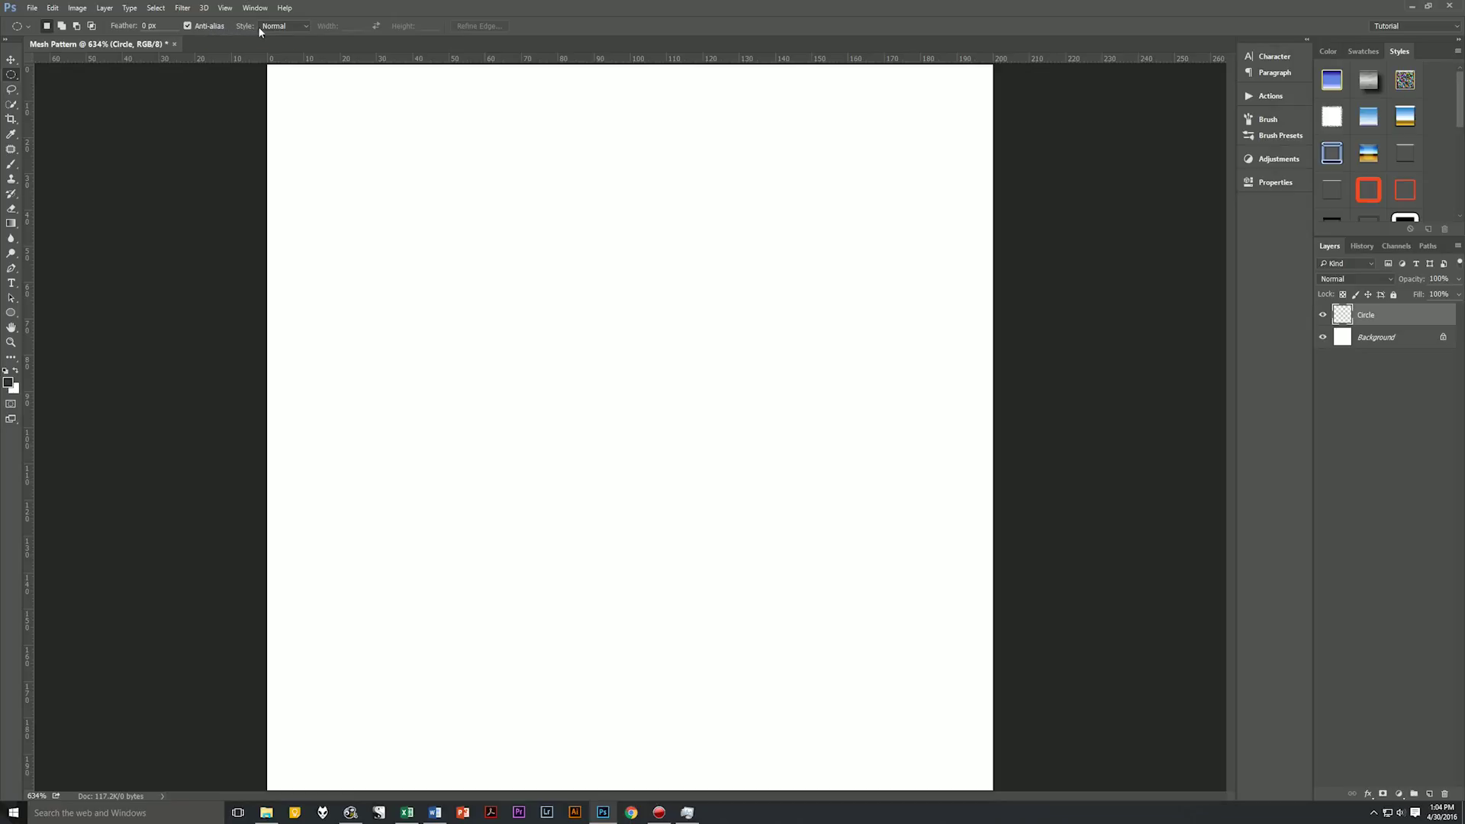
Step: Set the Elliptical Marquee style to Fixed Size, 16 × 16 px
click(290, 25)
click(293, 54)
click(350, 25)
text(16)
click(429, 25)
text(1)
Step: Place the 16 px circle on the canvas, fill it with dark grey, and select all
click(462, 264)
key(alt+BackSpace)
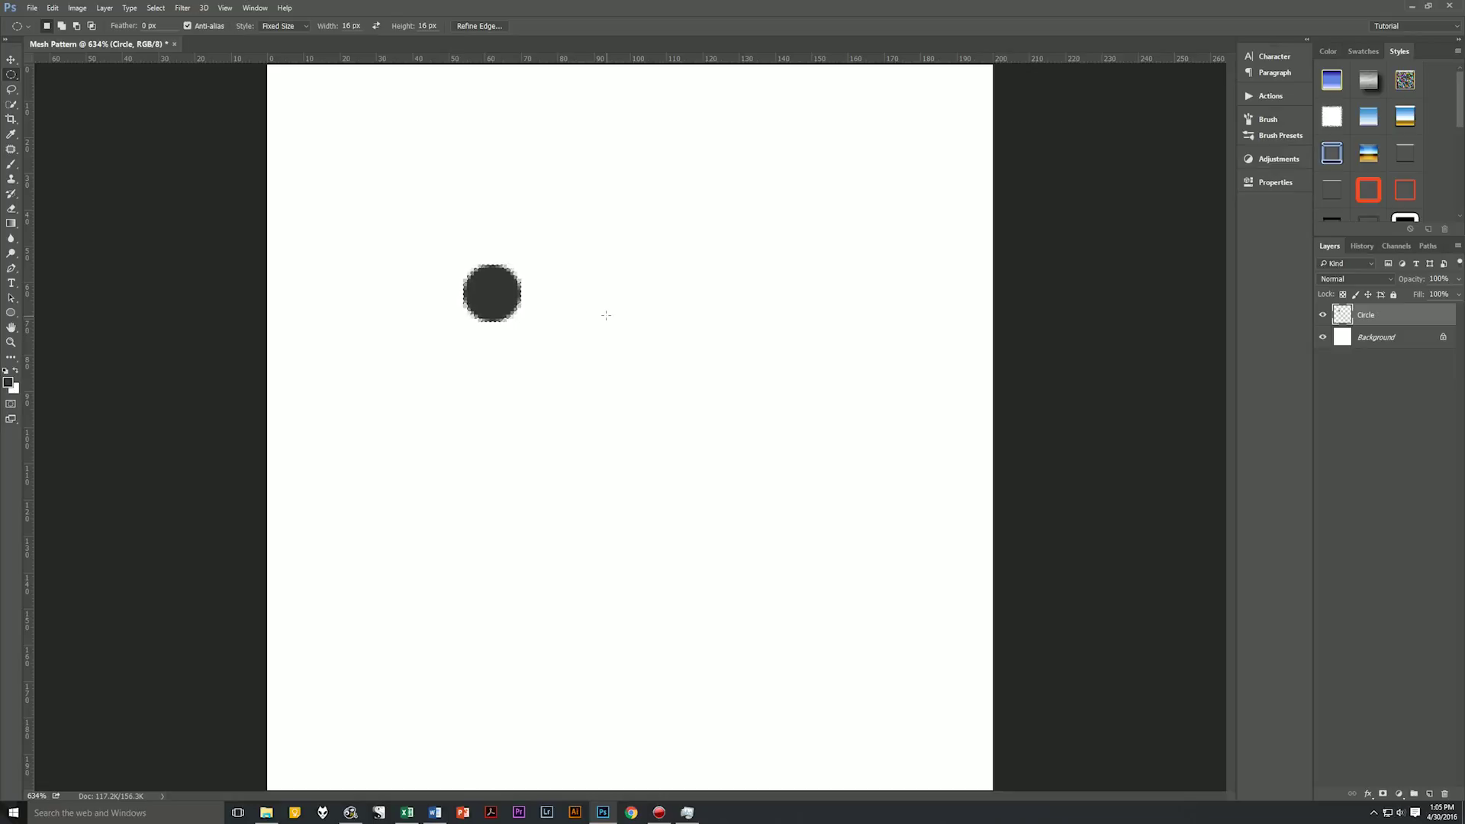
key(ctrl+a)
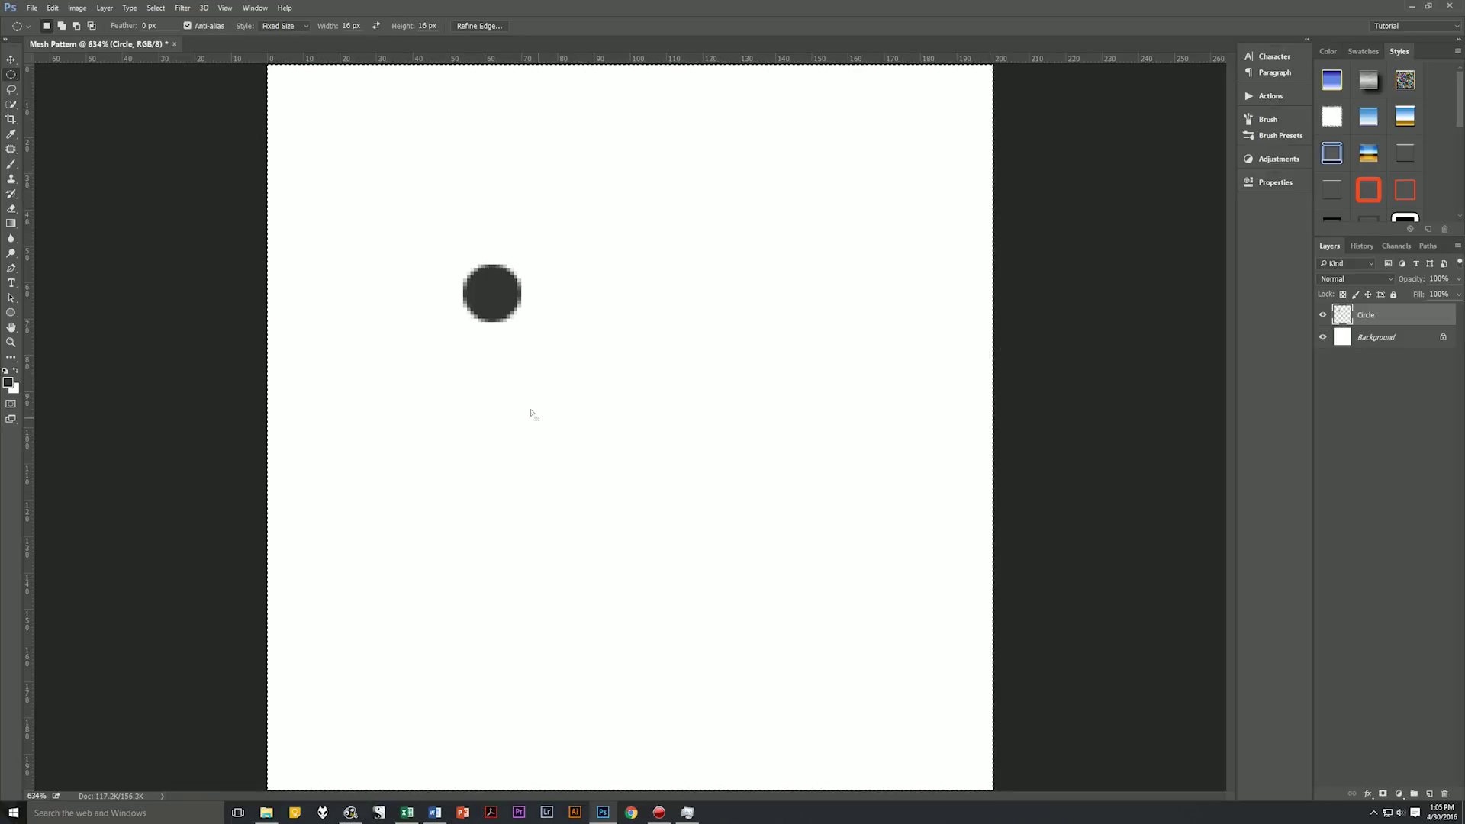
Step: Align the circle to the canvas's vertical and horizontal centres, then deselect
click(12, 61)
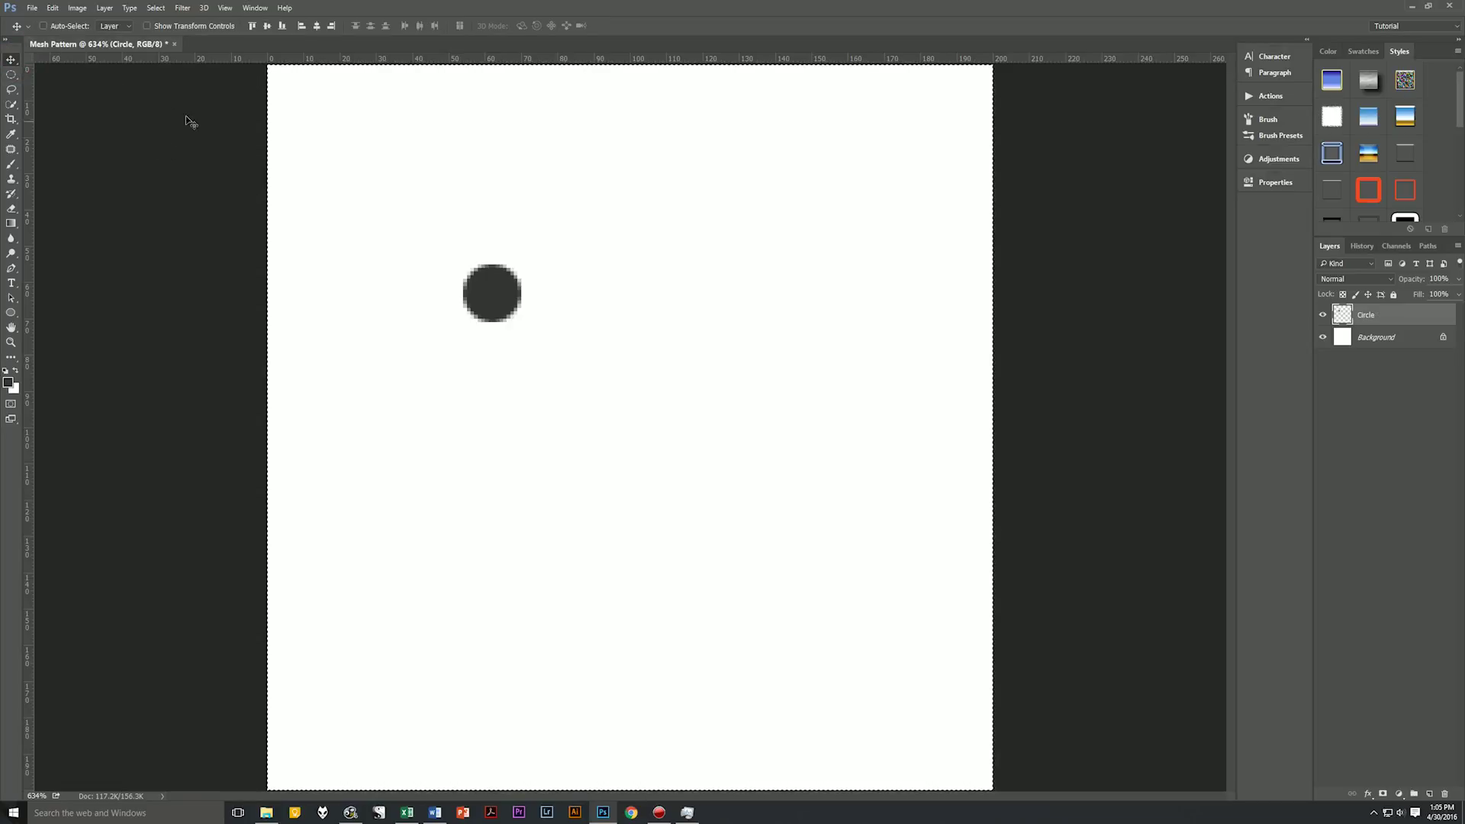
click(267, 26)
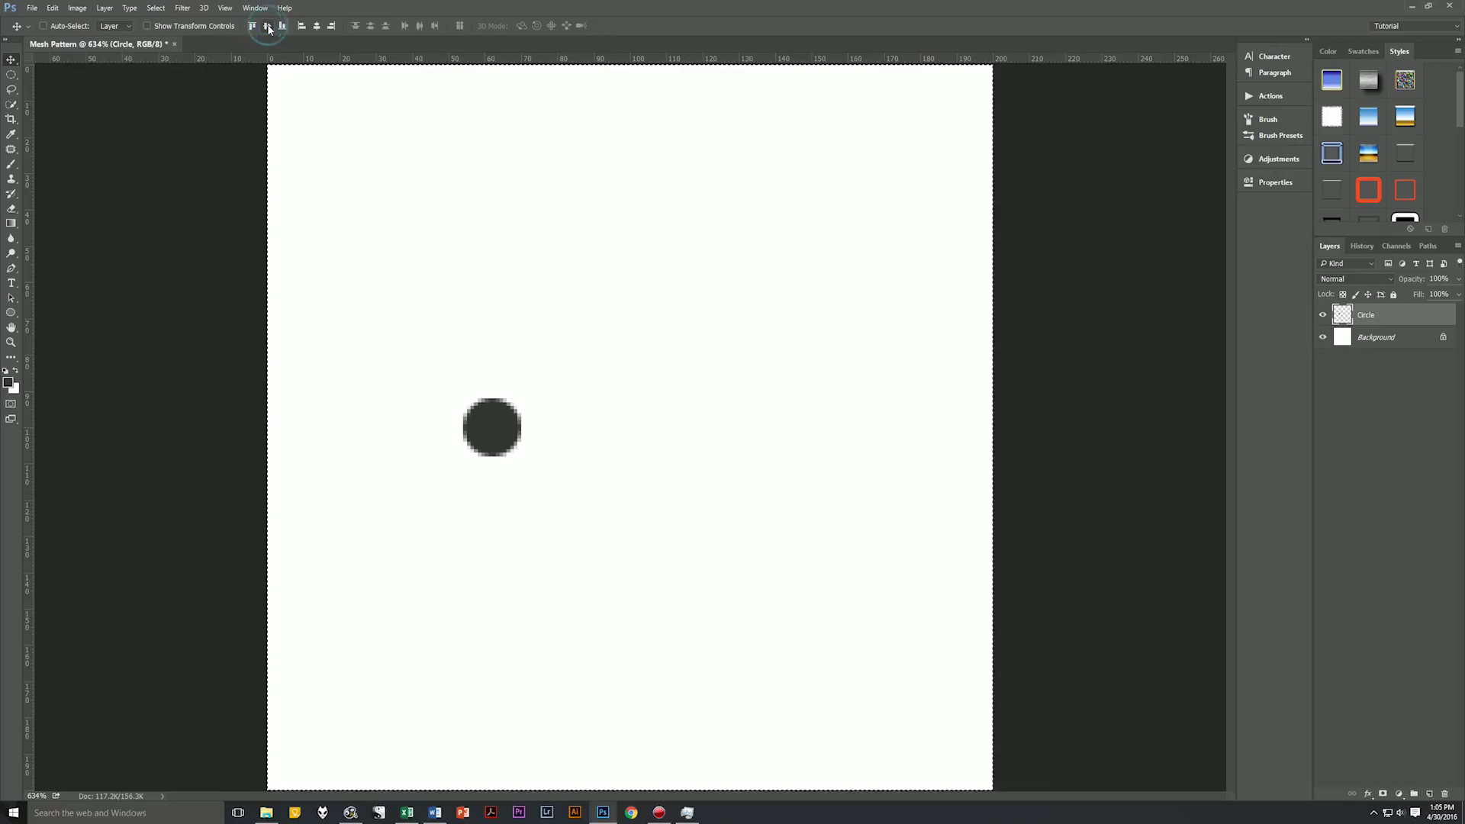
click(317, 26)
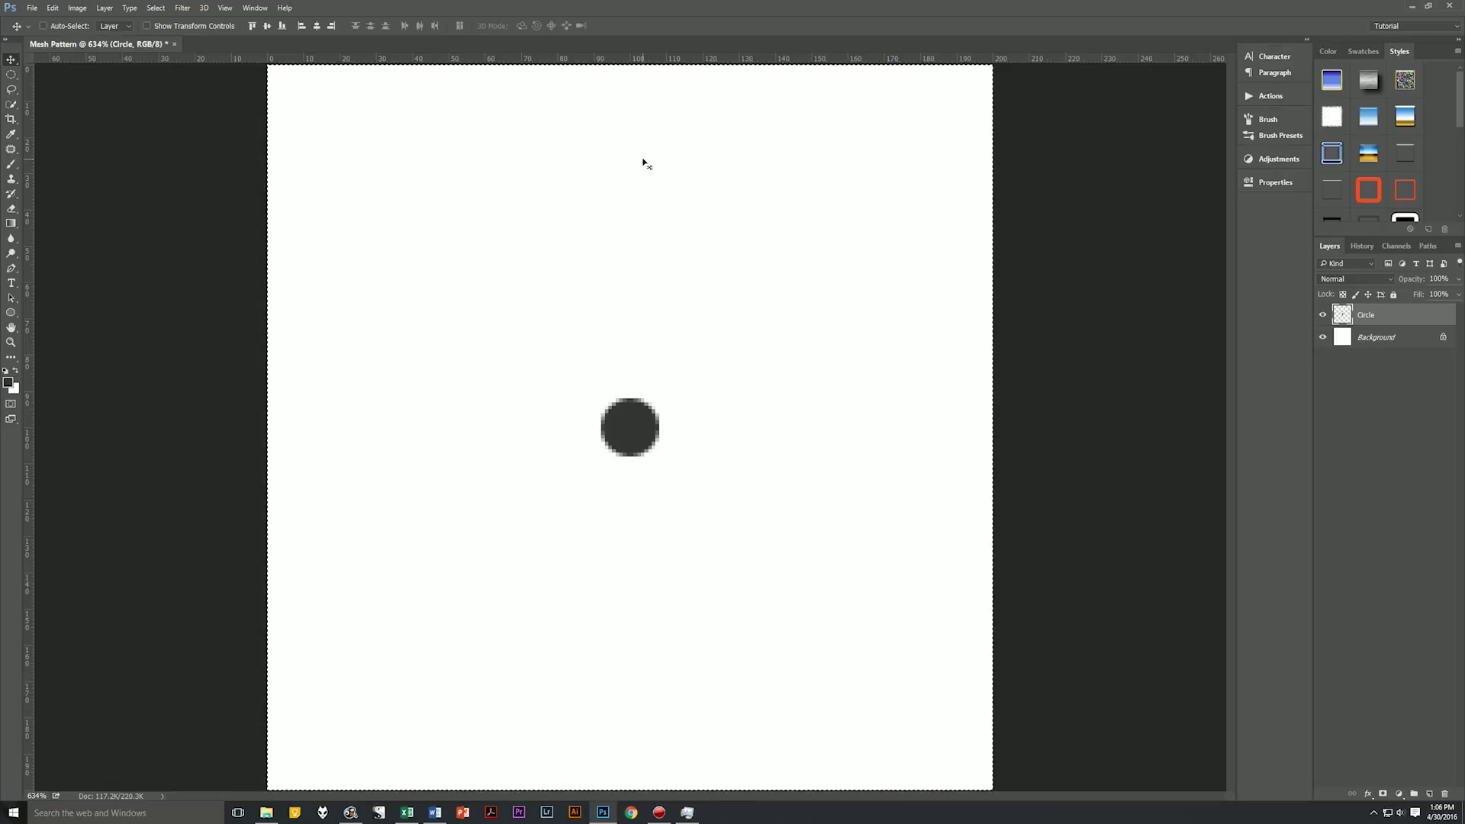
key(ctrl)
key(ctrl+d)
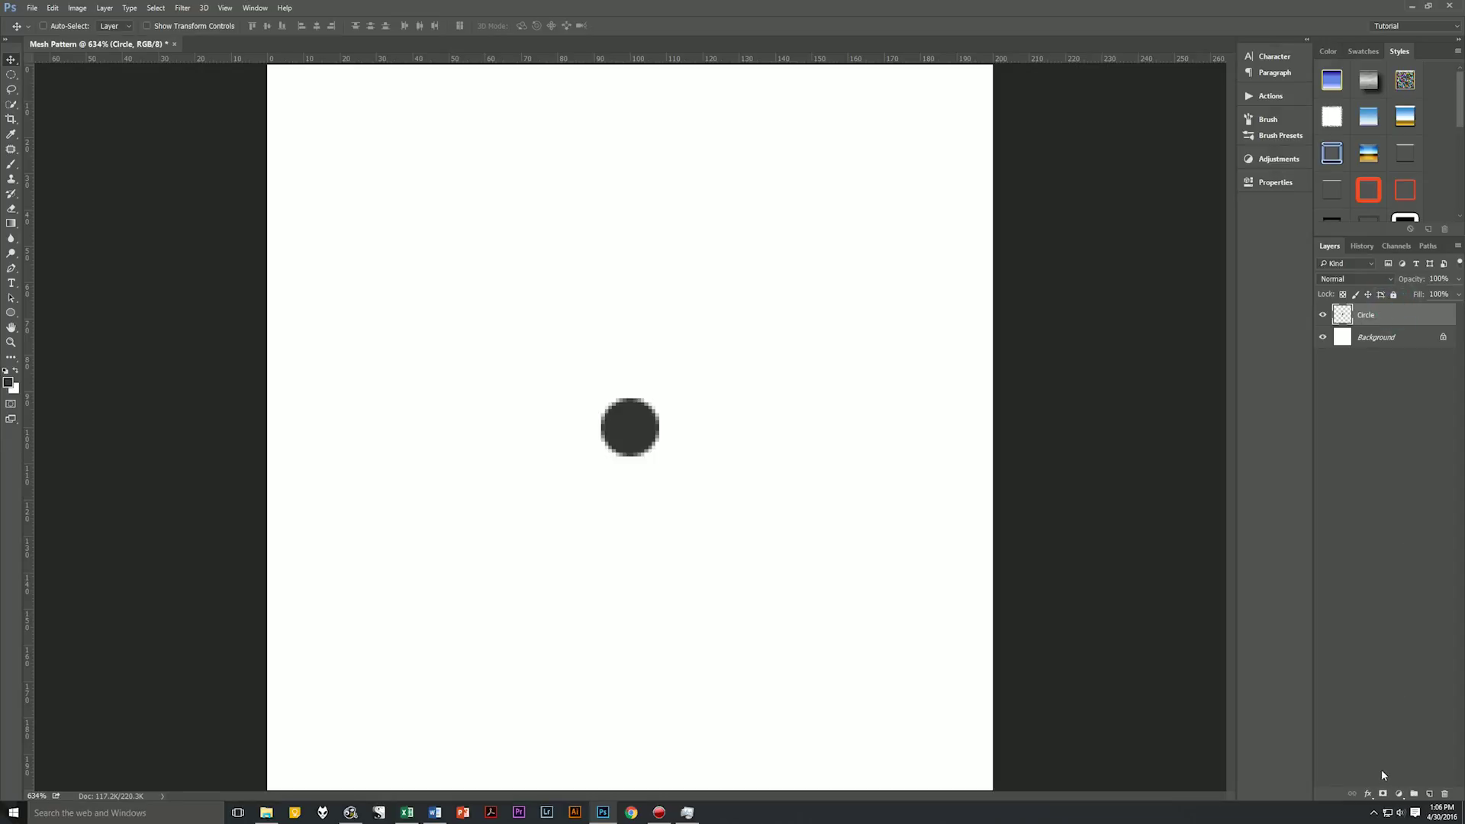
Step: Add an Inner Shadow: 100% opacity, 120° angle without global light, 3 px size
click(1368, 795)
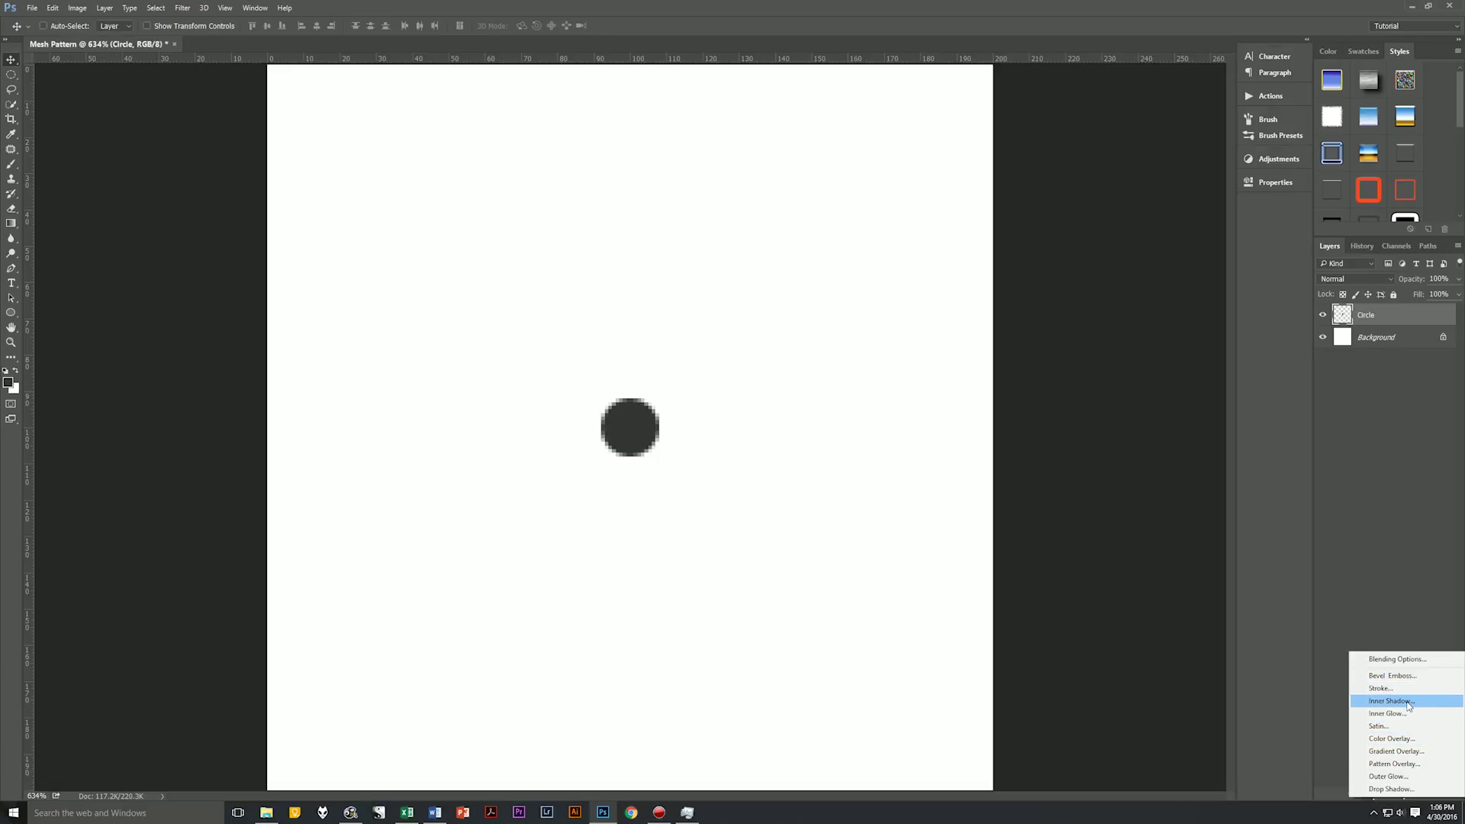
click(1409, 703)
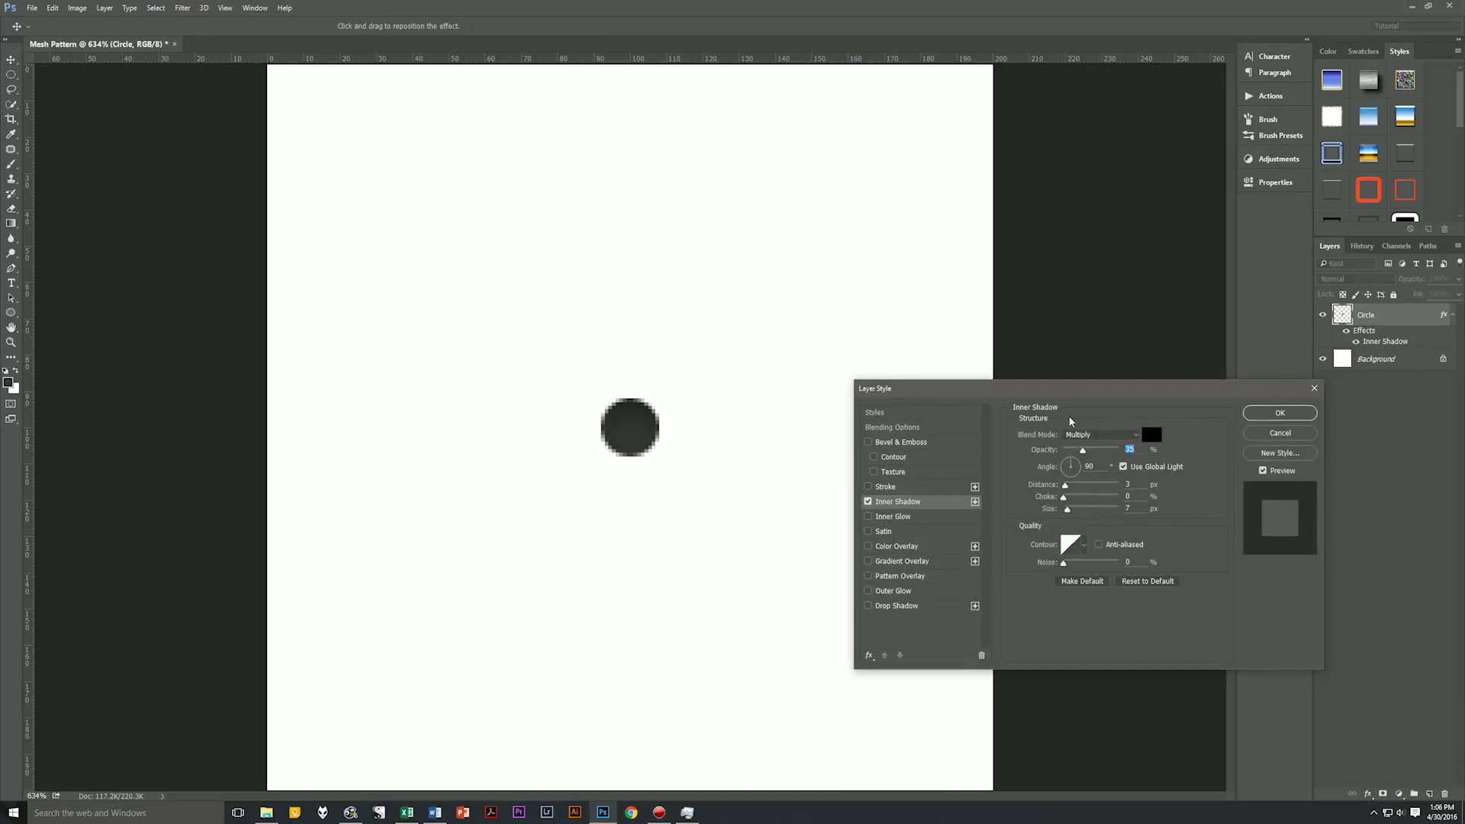
drag(1076, 394, 927, 131)
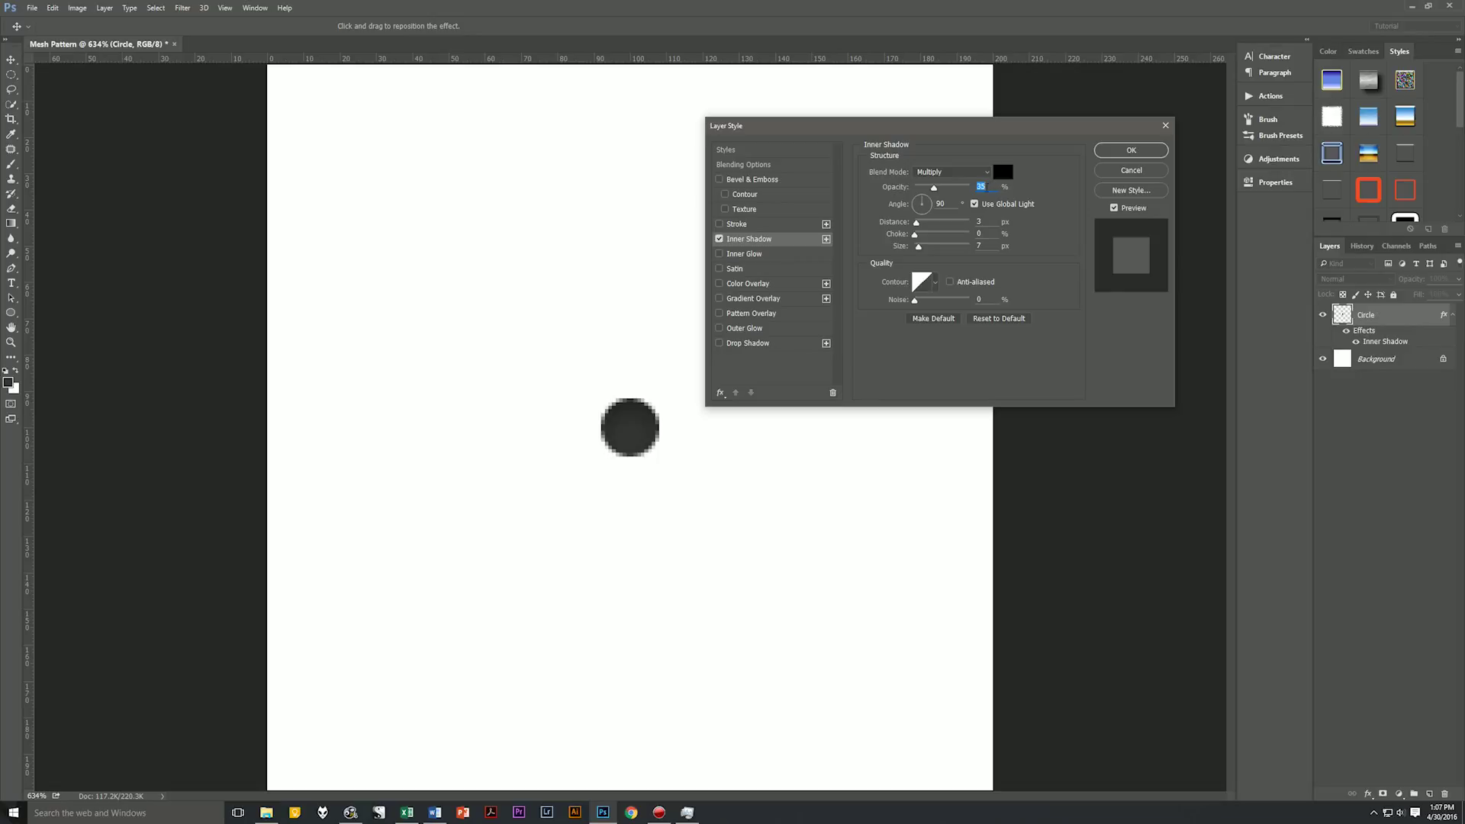
text(100)
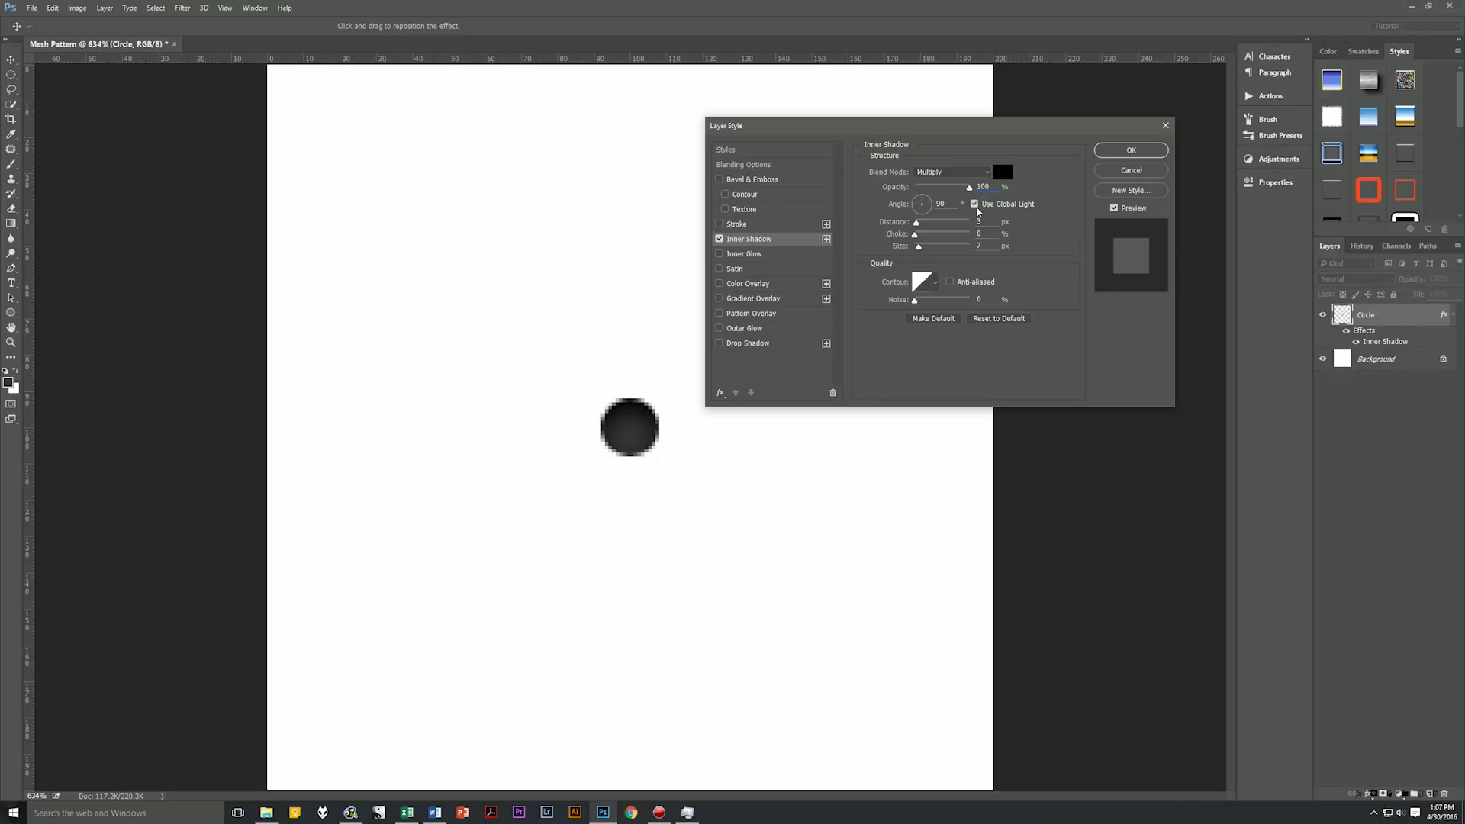
click(975, 205)
click(940, 203)
text(120)
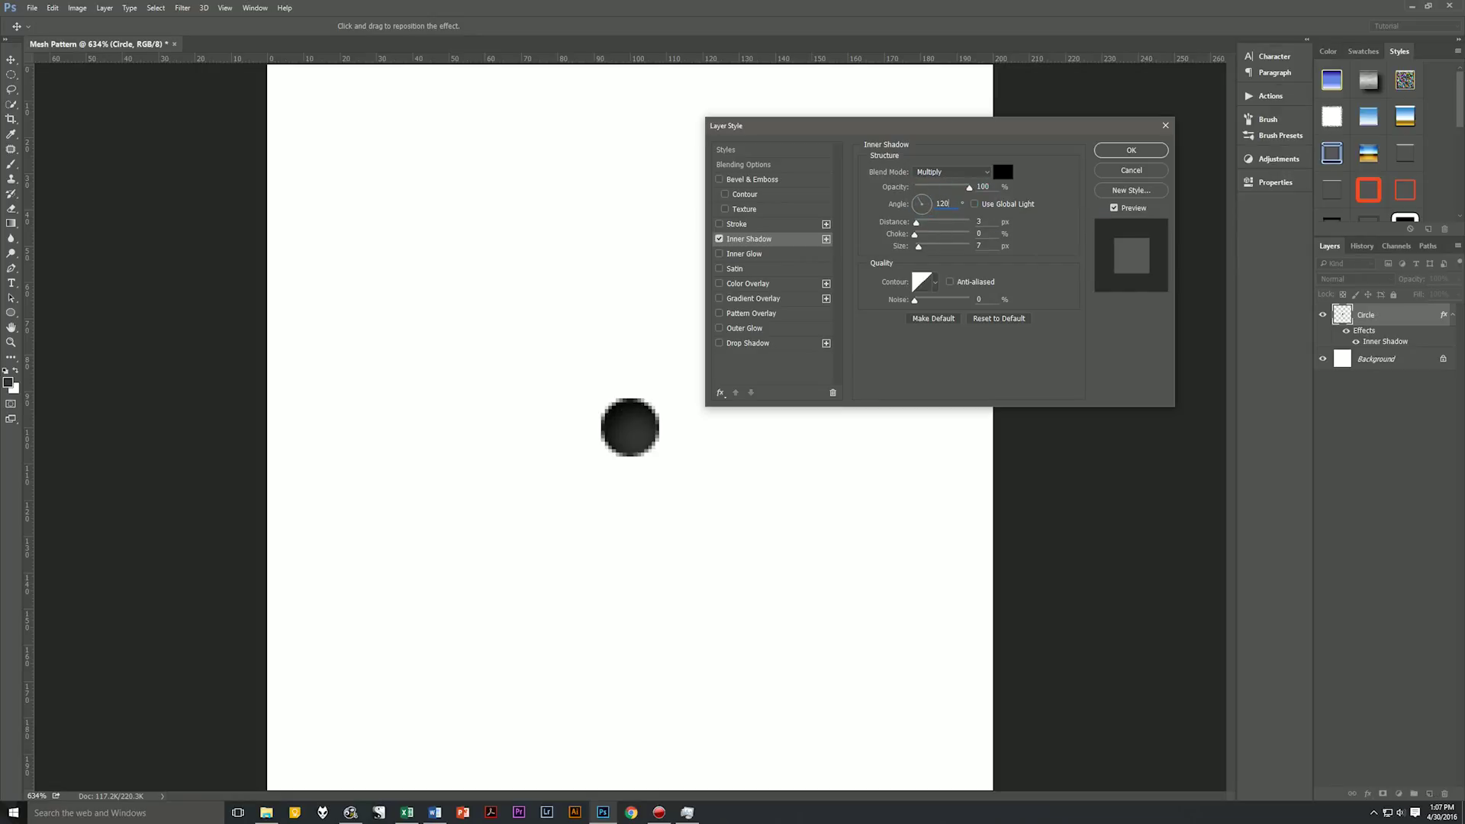
click(985, 233)
key(Tab)
text(3)
click(1132, 157)
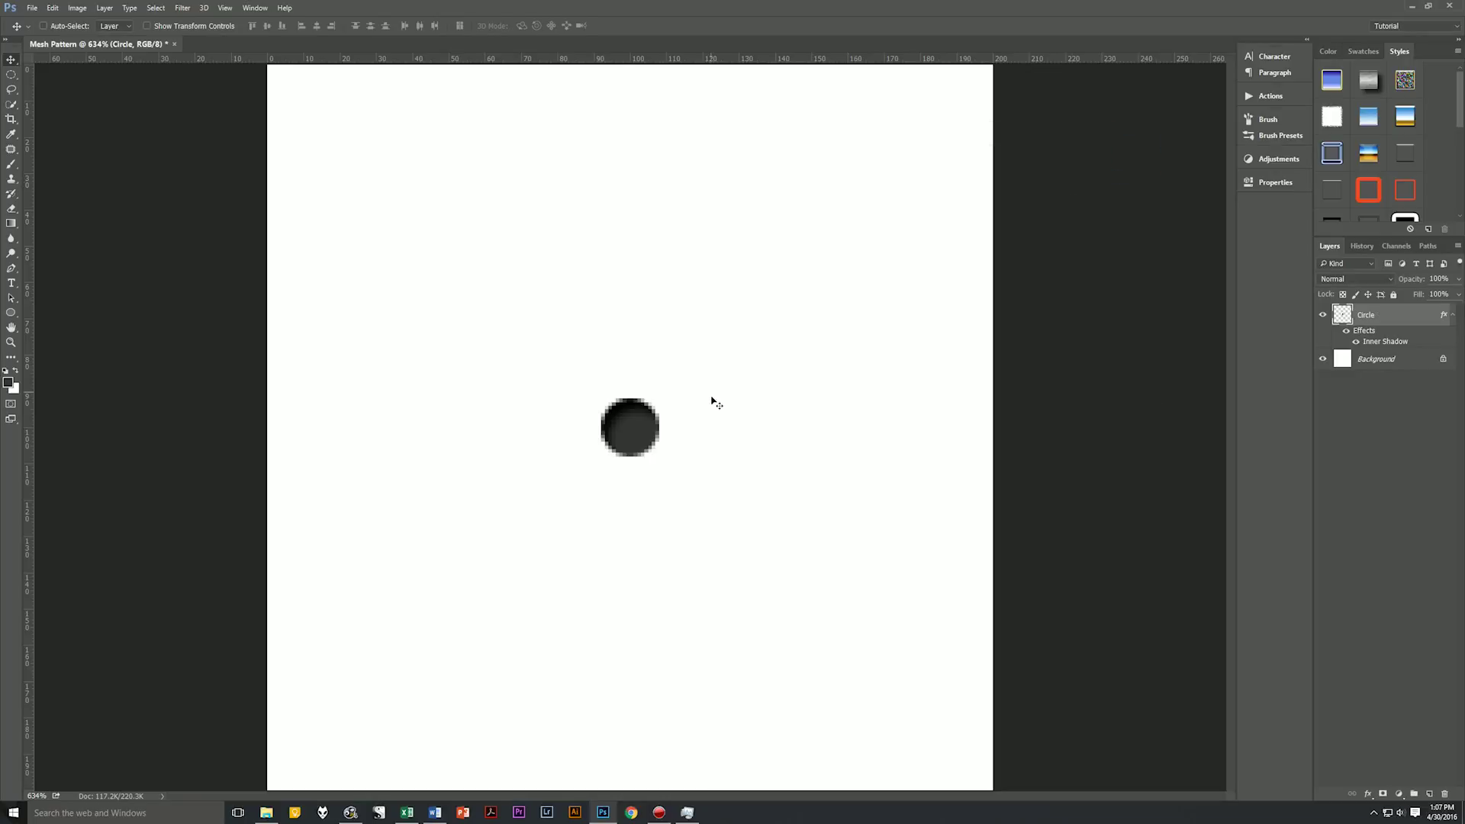
Step: Zoom in to check the inner shadow, zoom back out, and collapse the Circle layer's effects
scroll(656, 419, up, 2)
scroll(656, 419, up, 2)
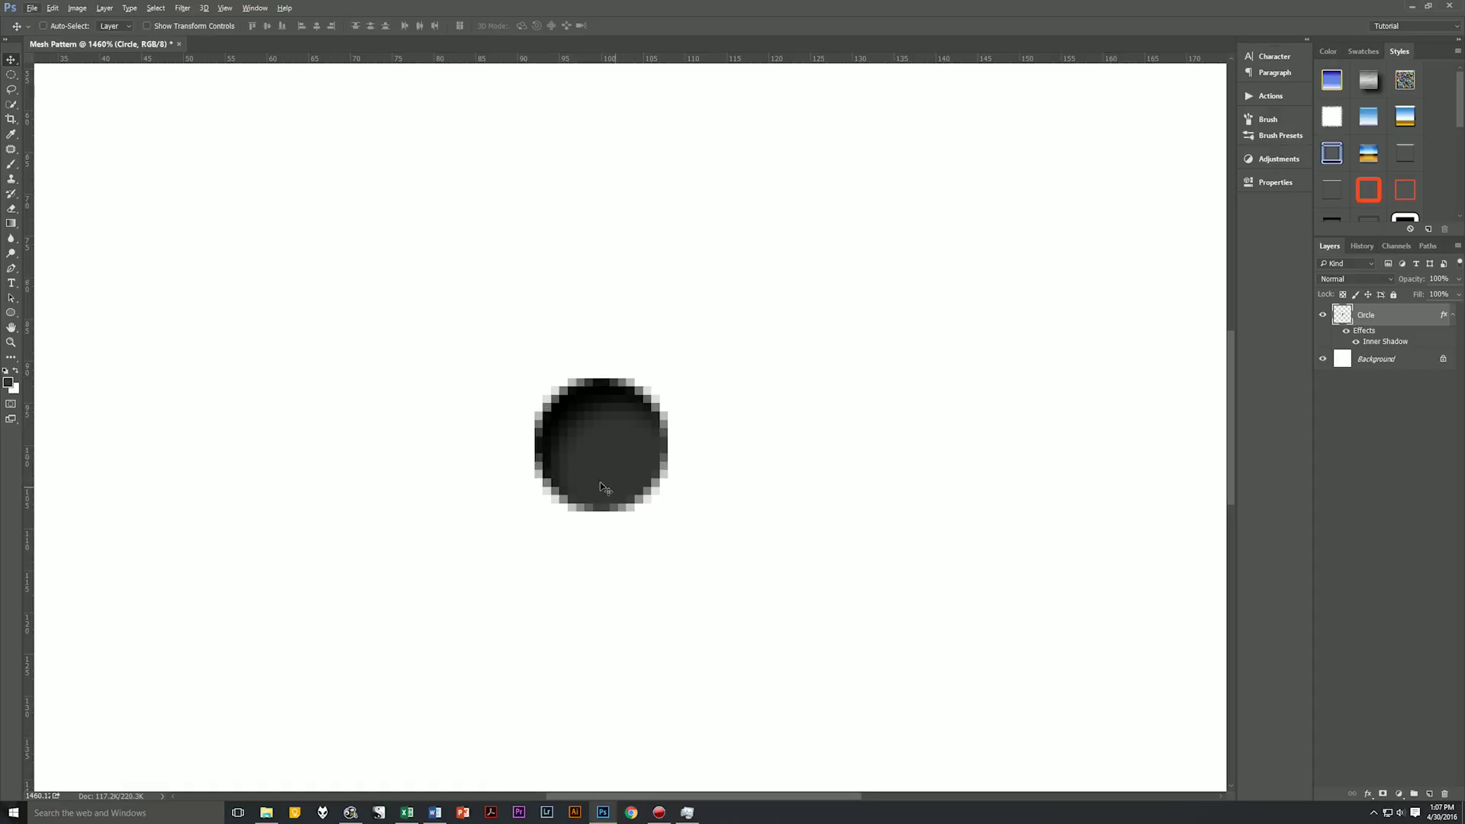
scroll(759, 469, down, 4)
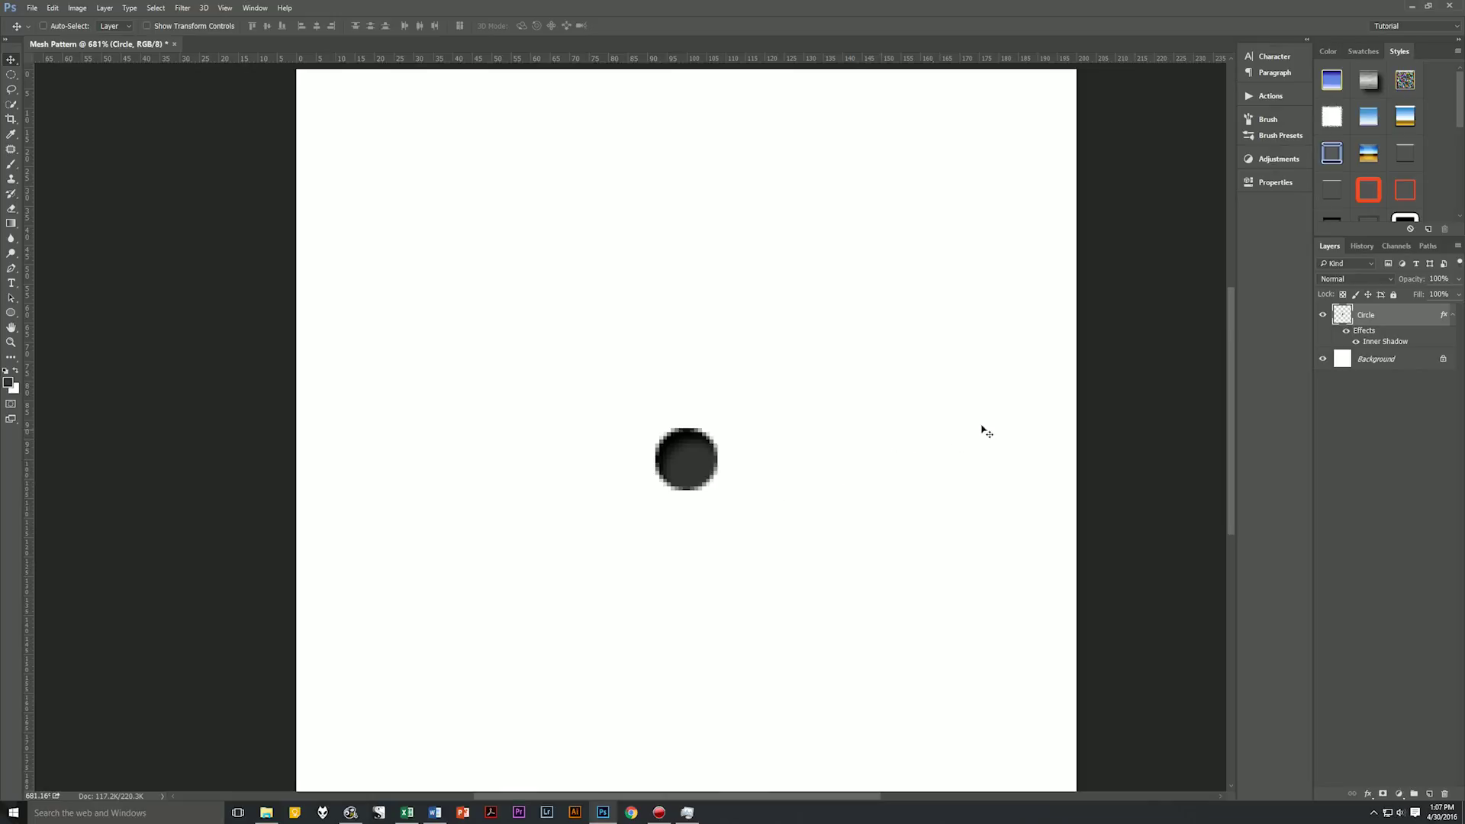
click(1453, 315)
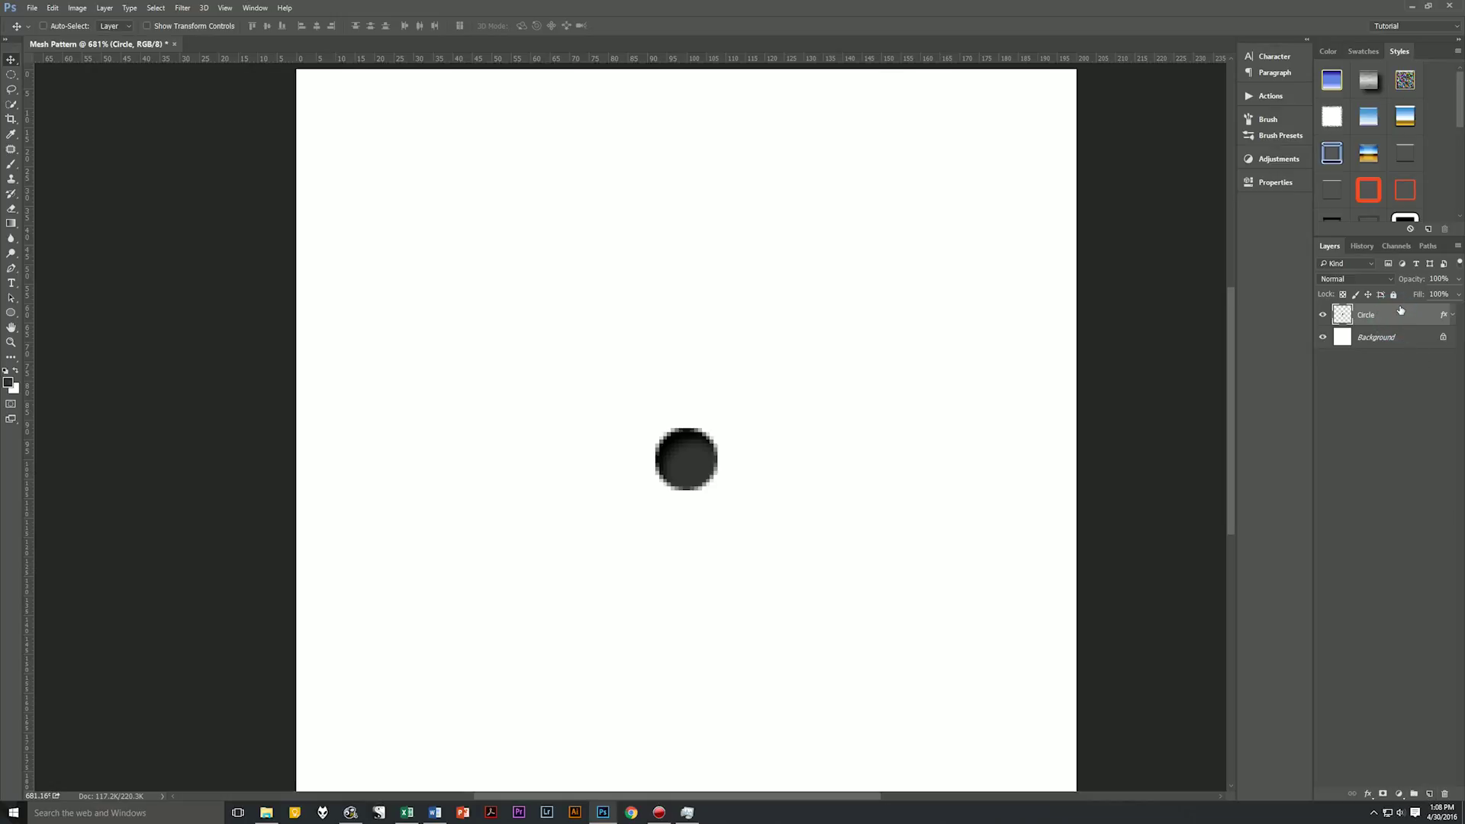
Step: Duplicate the Circle layer and nudge the copy up until it sits just above the original
key(ctrl+j)
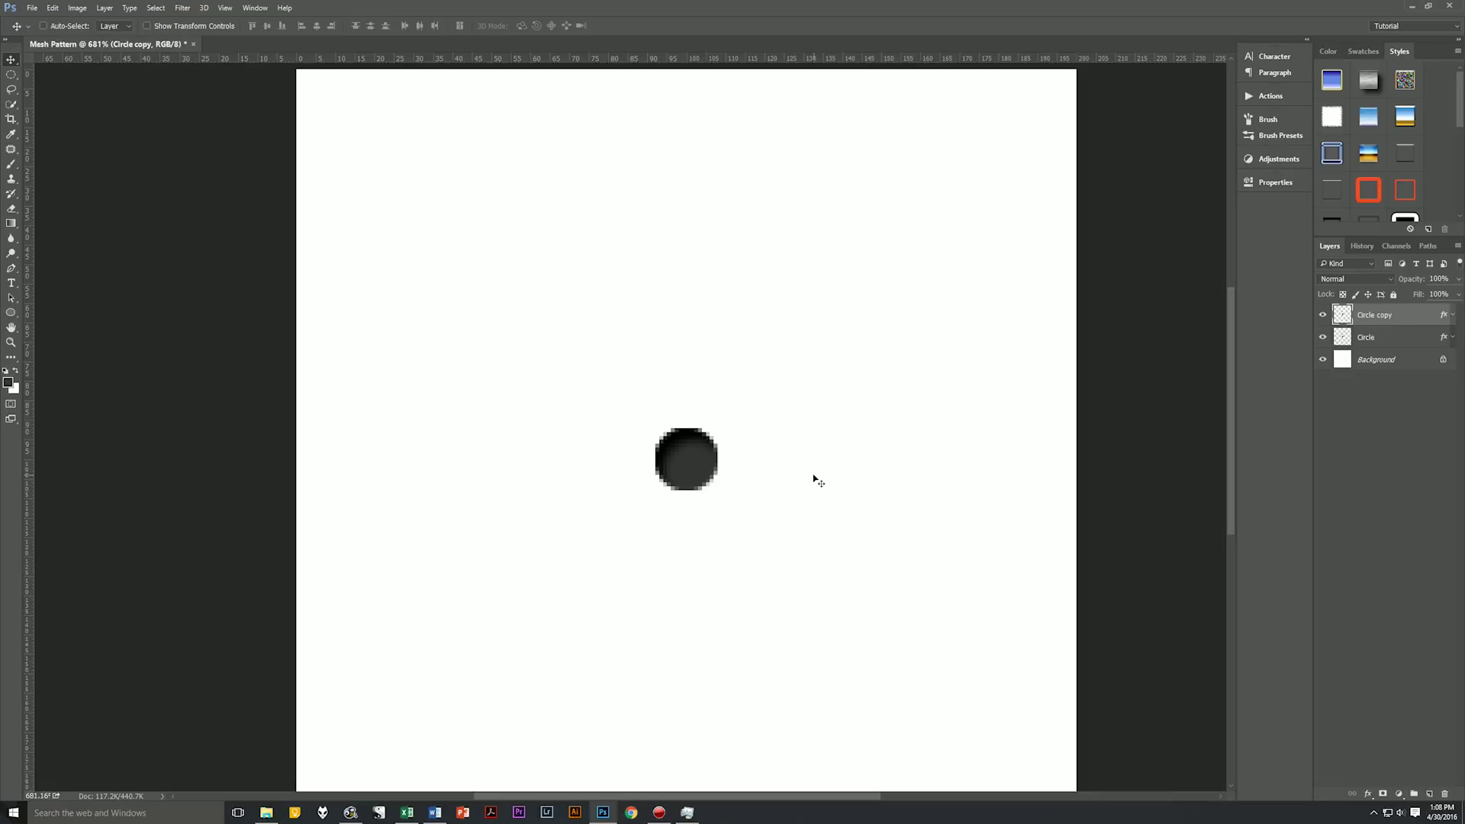
drag(679, 470, 680, 402)
key(ctrl+z)
key(shift+Up)
key(shift+Up)
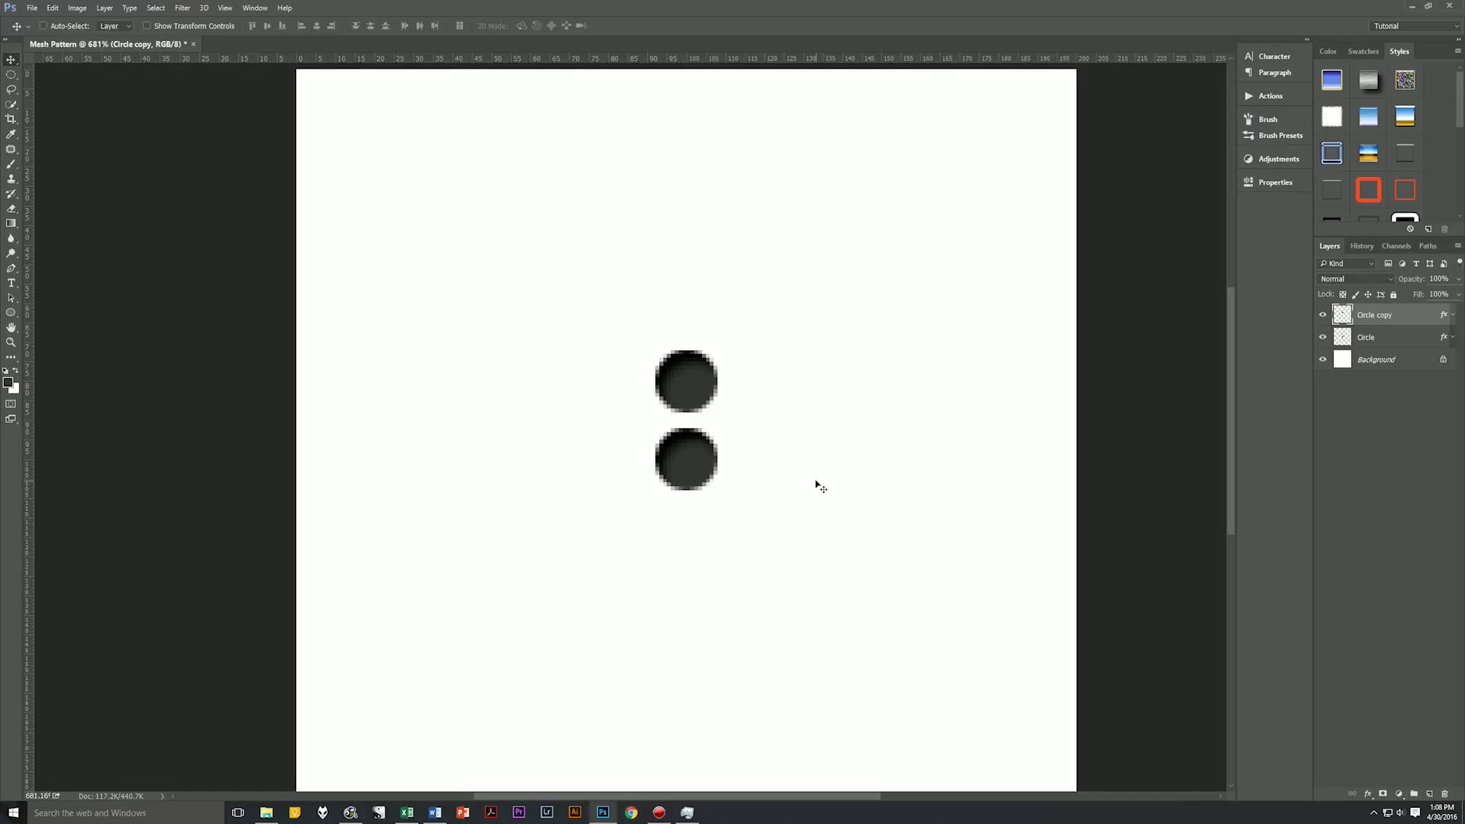
key(Down)
key(Down)
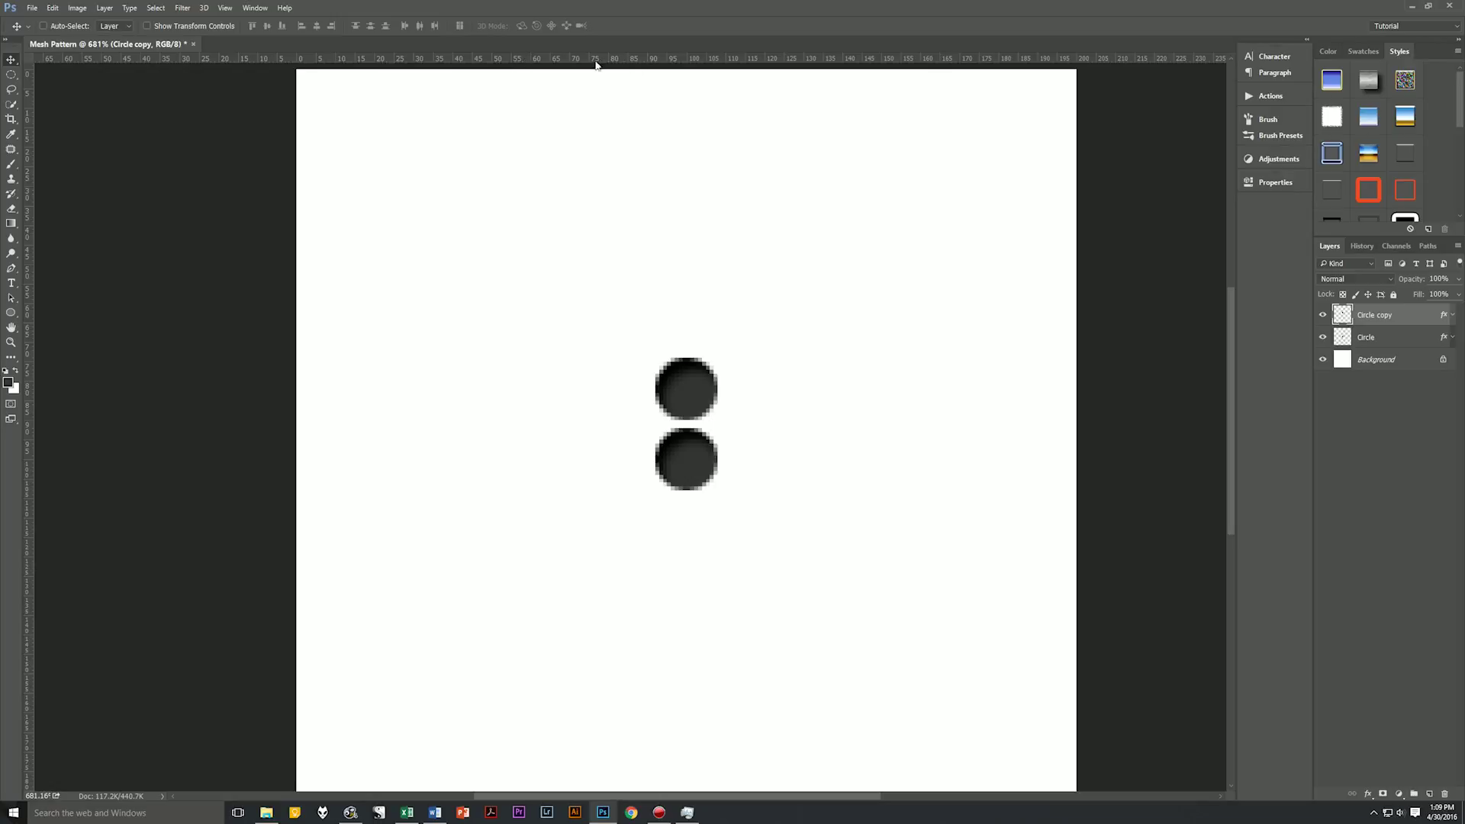
Step: Drag a horizontal guide from the top ruler through the upper circle's centre
click(223, 9)
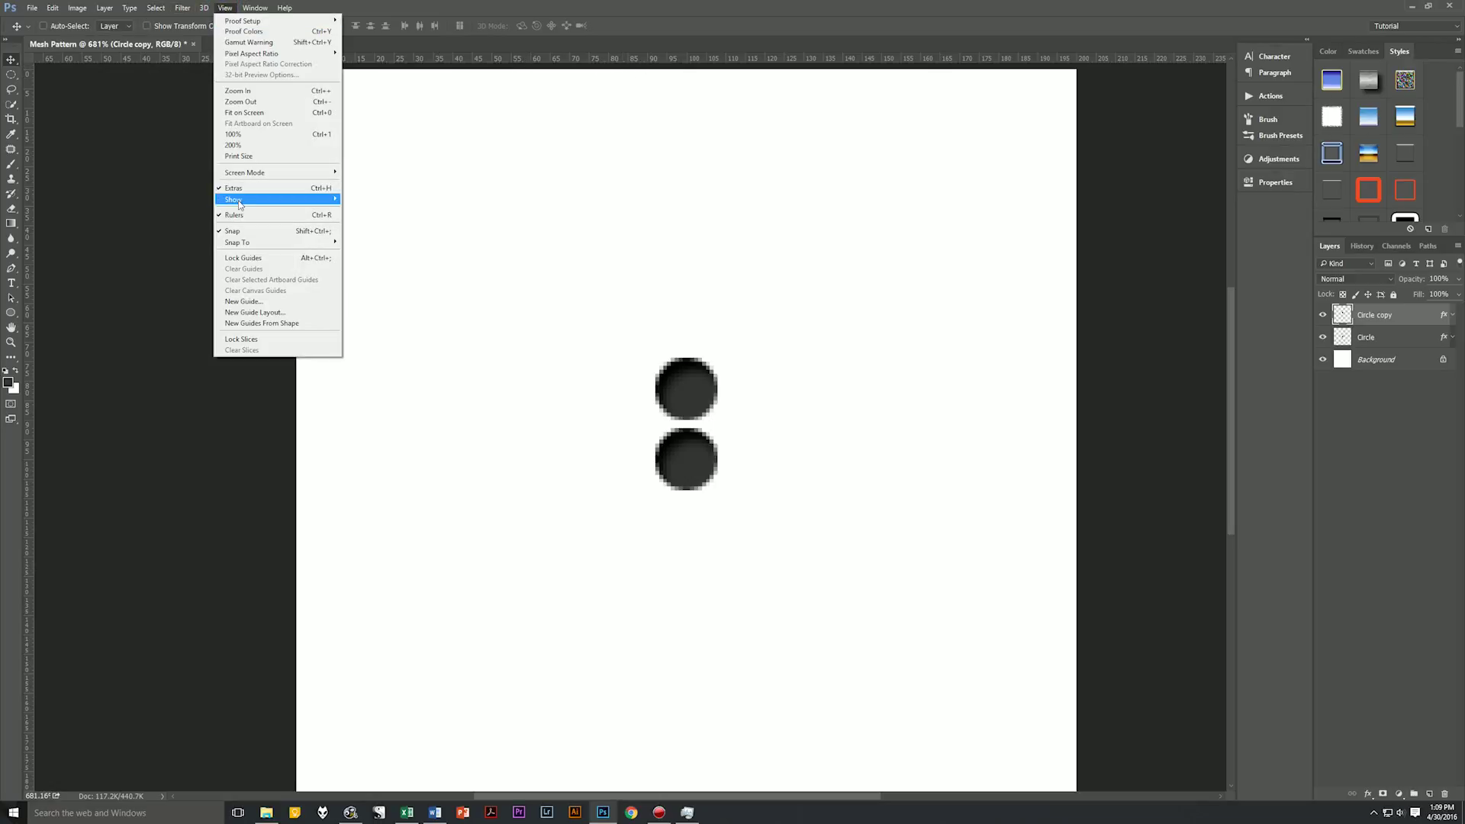
mouse_move(240, 204)
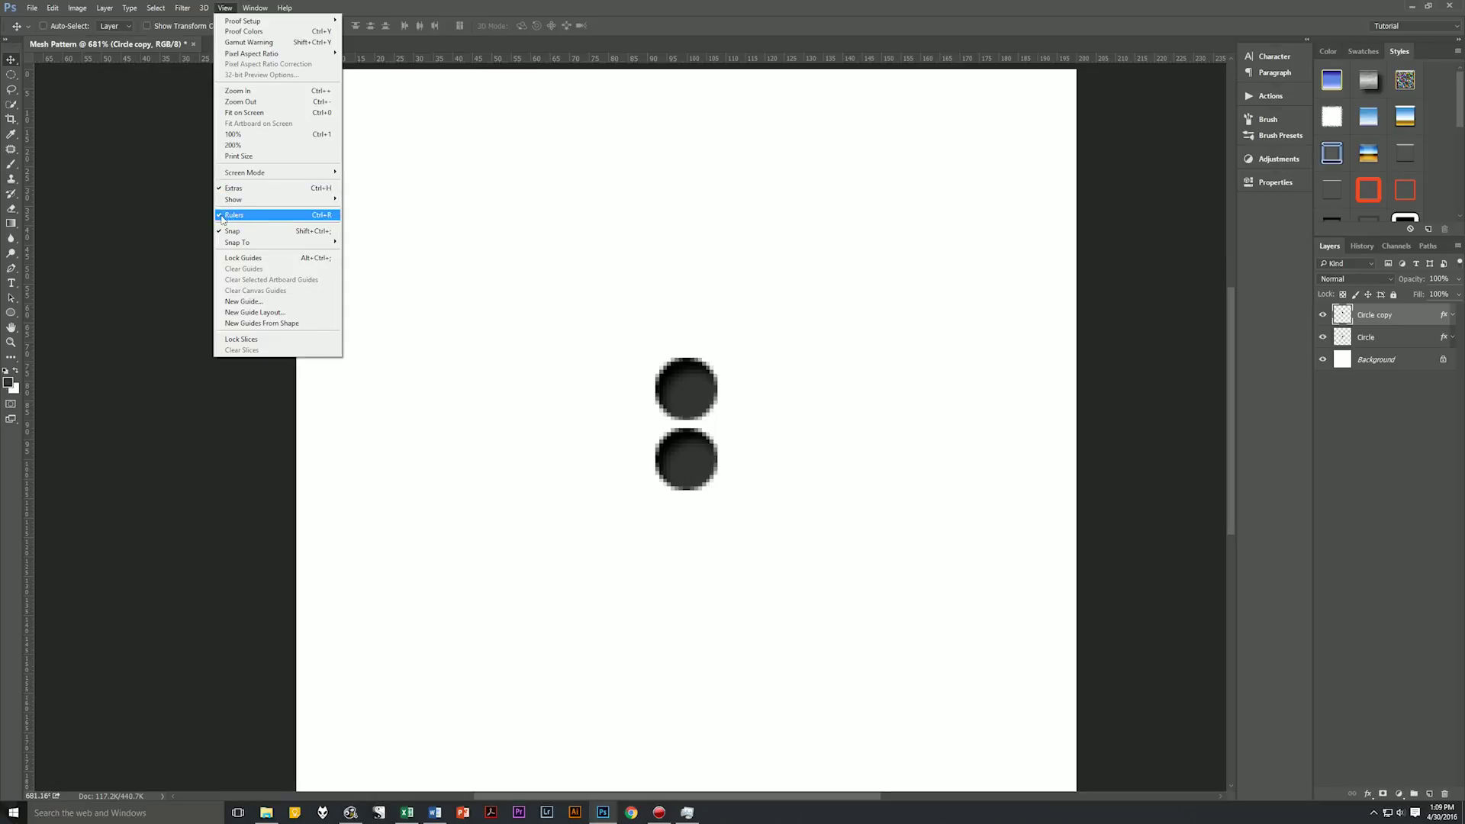
key(Escape)
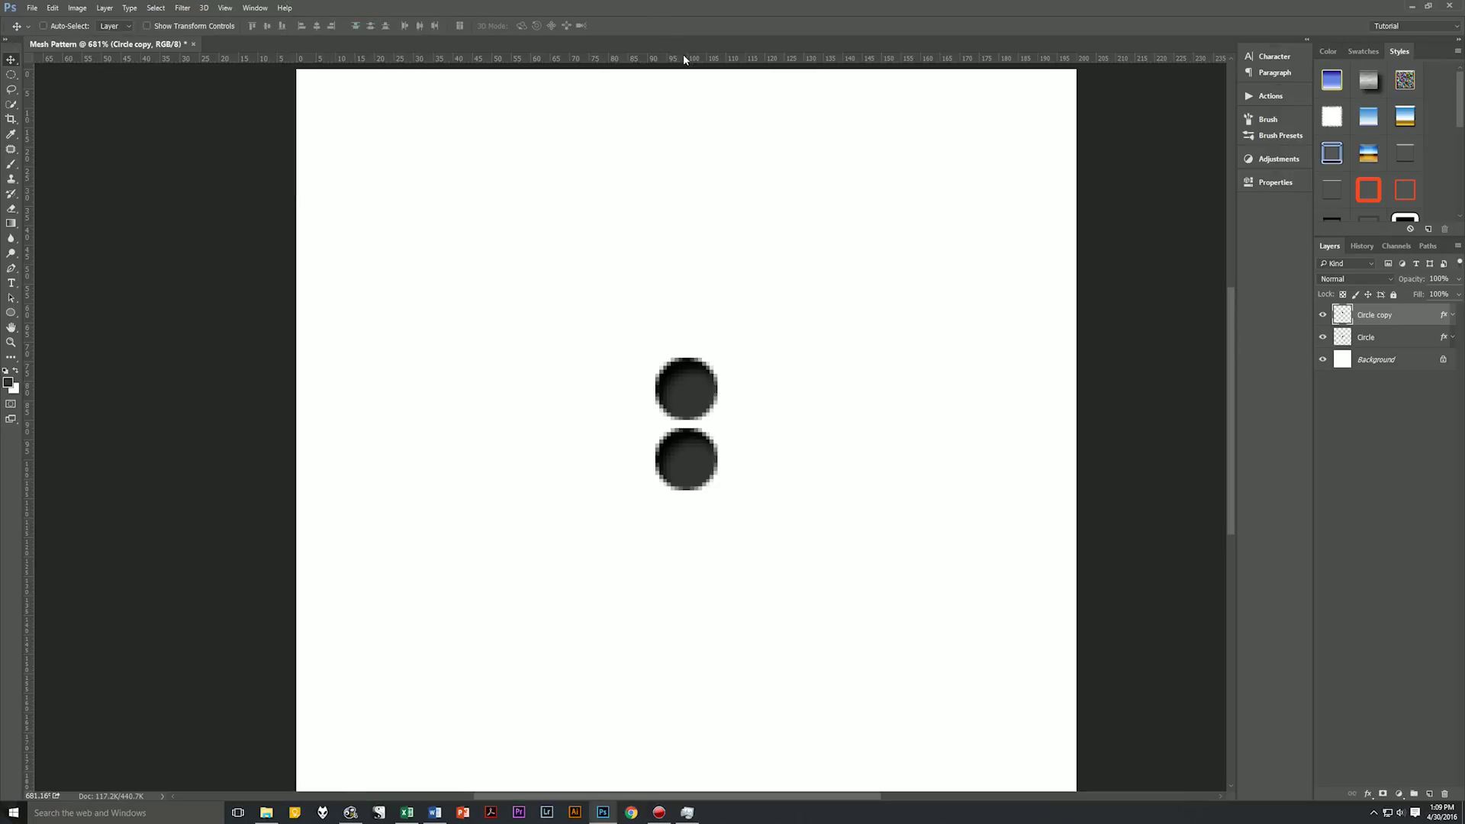
drag(686, 62, 693, 392)
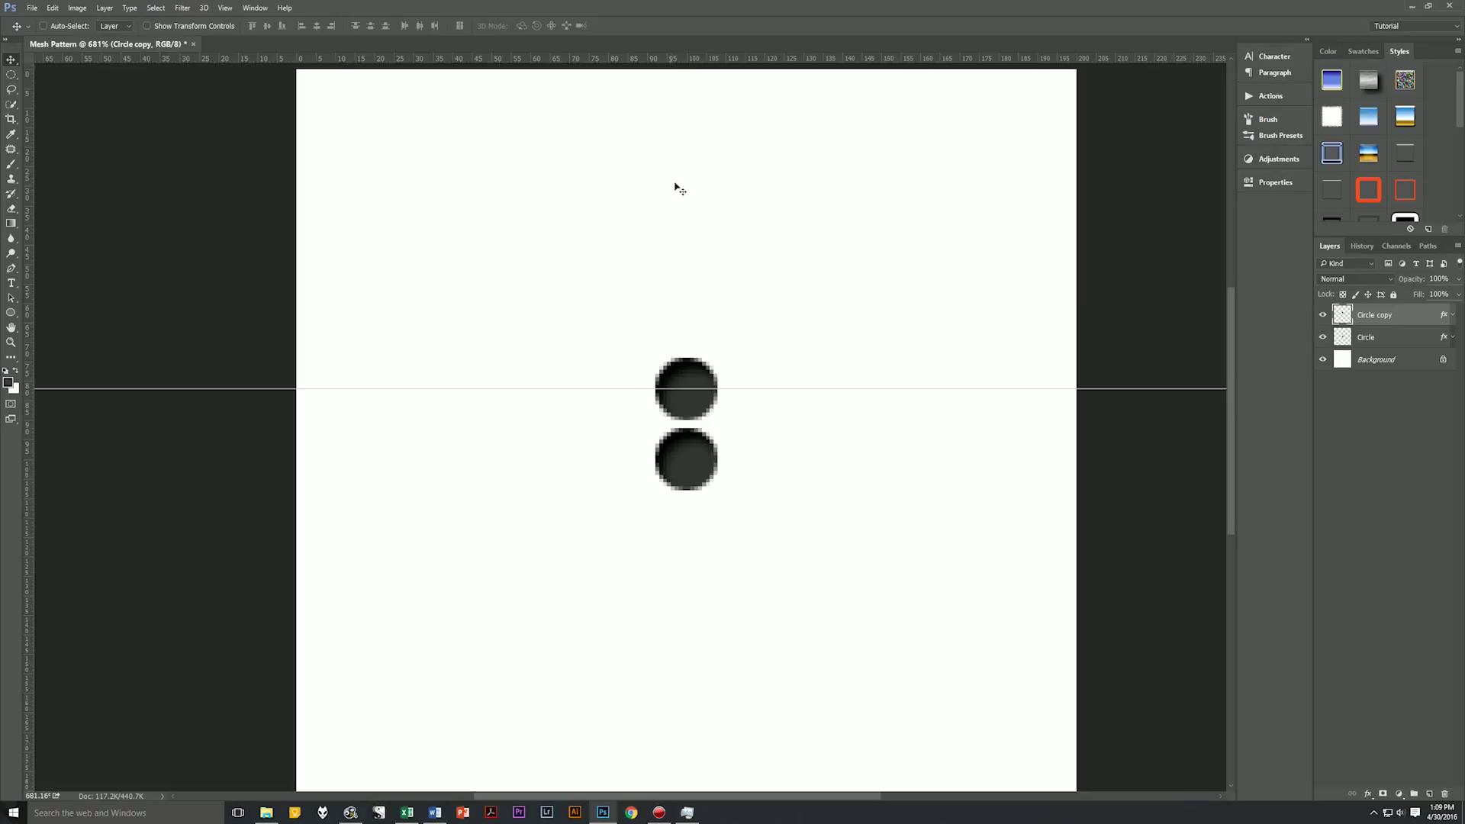
click(1409, 341)
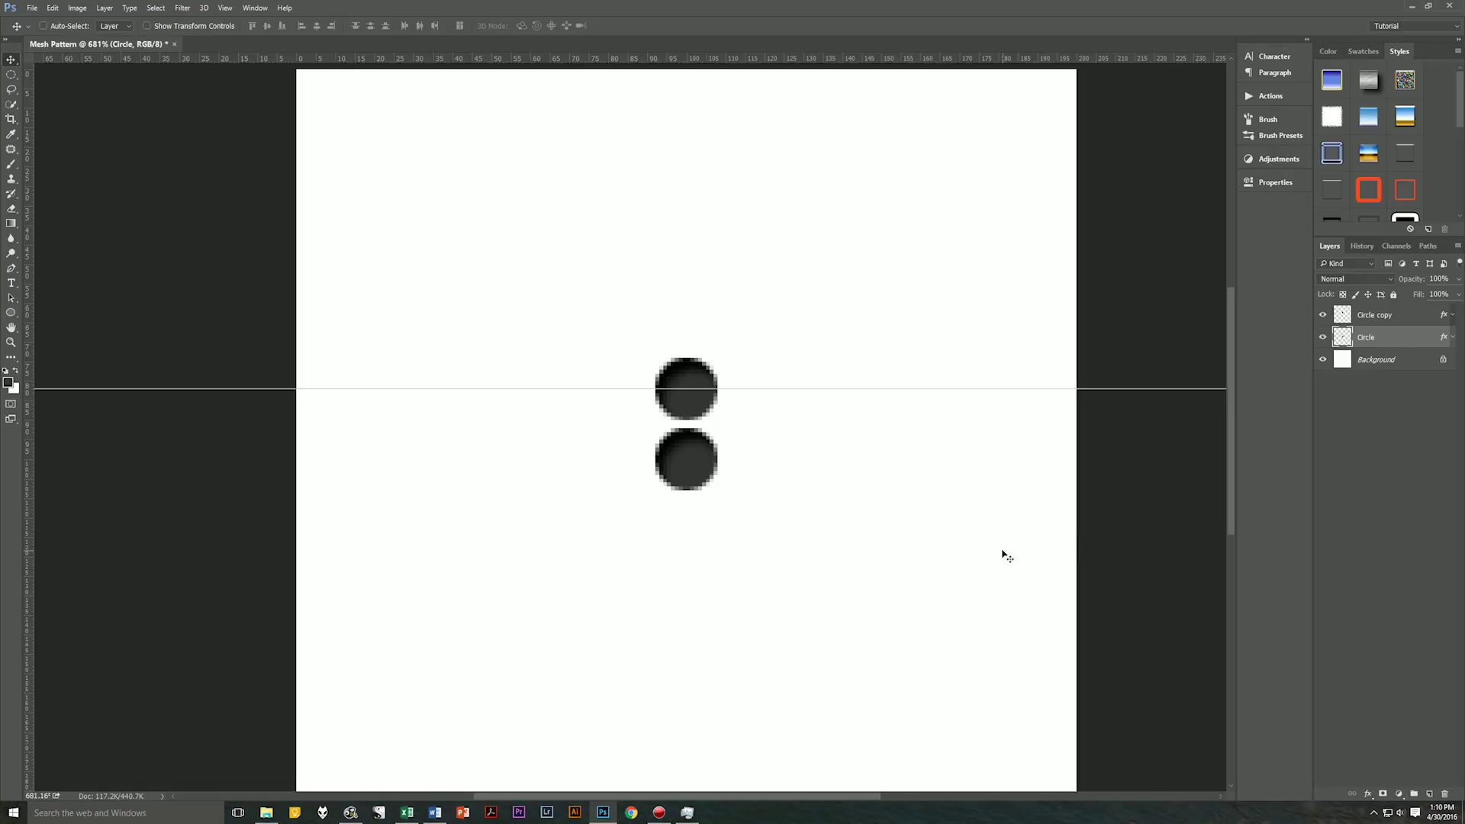
Step: Duplicate the Circle layer and nudge the copy left and up between the two circles
key(ctrl+j)
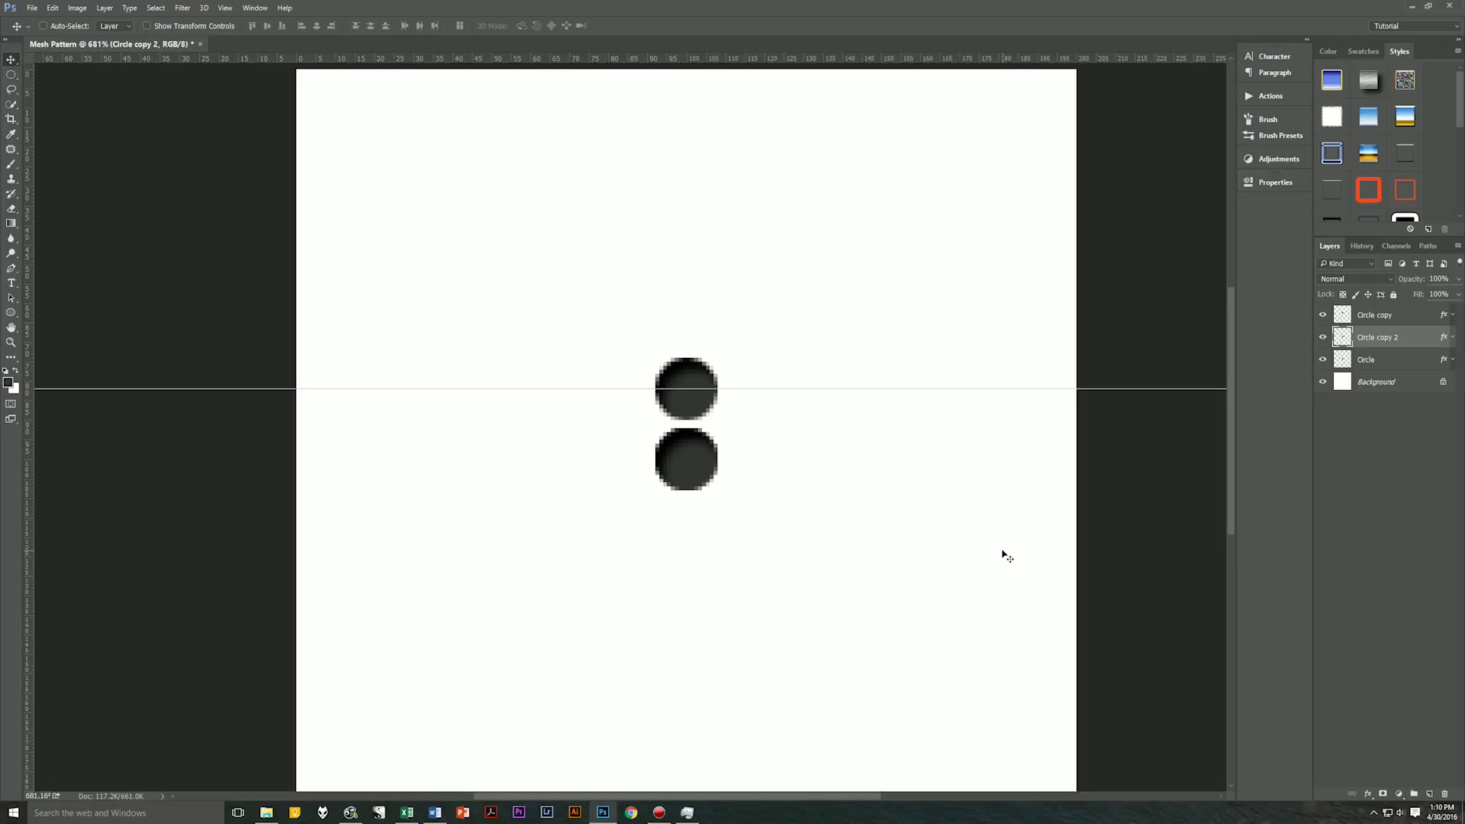
key(Left)
key(Left)
key(Left)
key(Left)
key(Left)
key(Left)
key(Left)
key(Left)
key(Left)
key(Left)
key(Left)
key(Left)
key(Left)
key(Left)
key(Left)
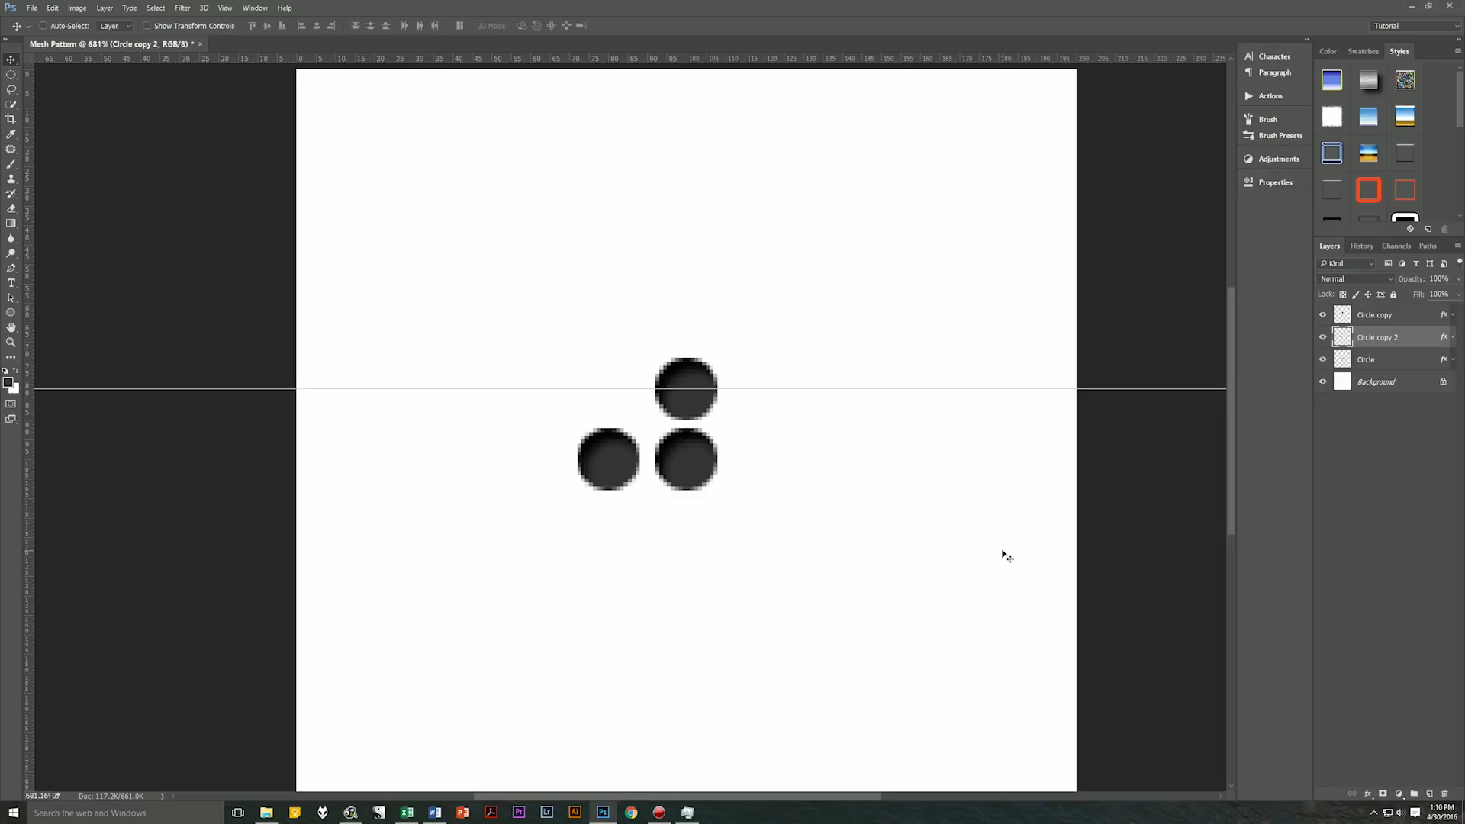
key(Right)
key(Right)
key(Right)
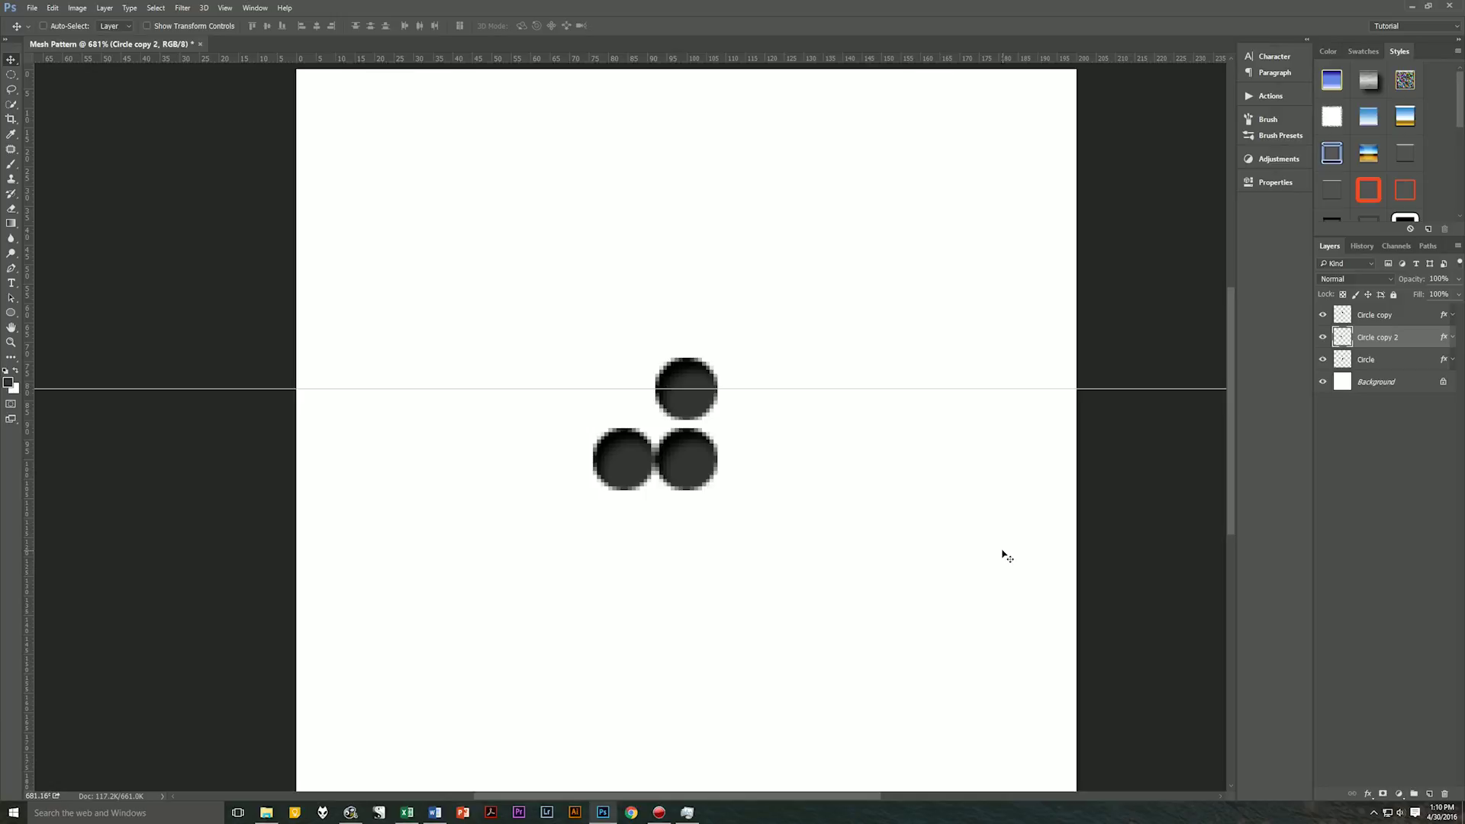
key(Up)
key(Up)
key(Up)
key(Up)
key(Up)
key(Up)
key(Up)
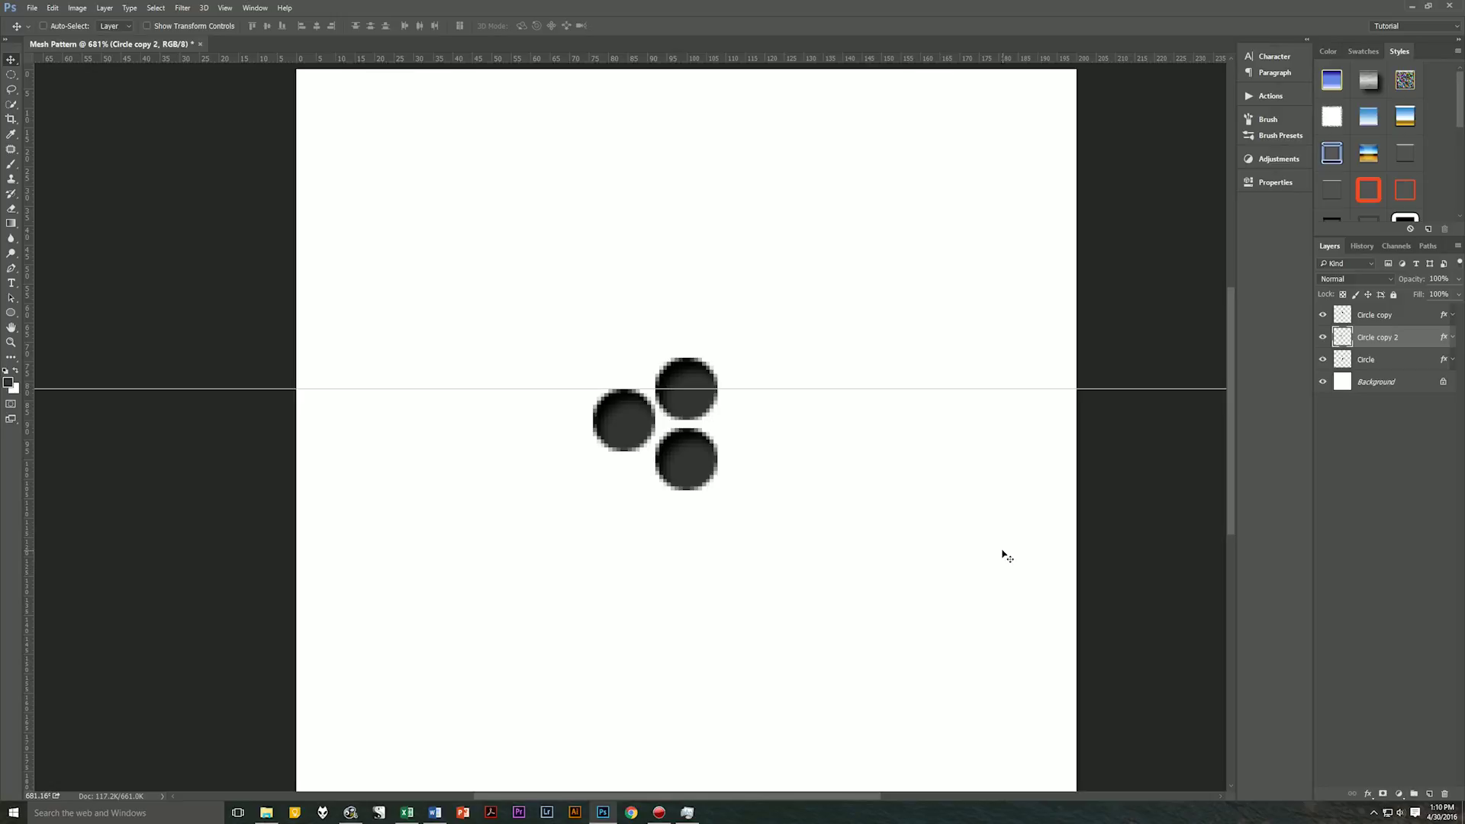
key(Down)
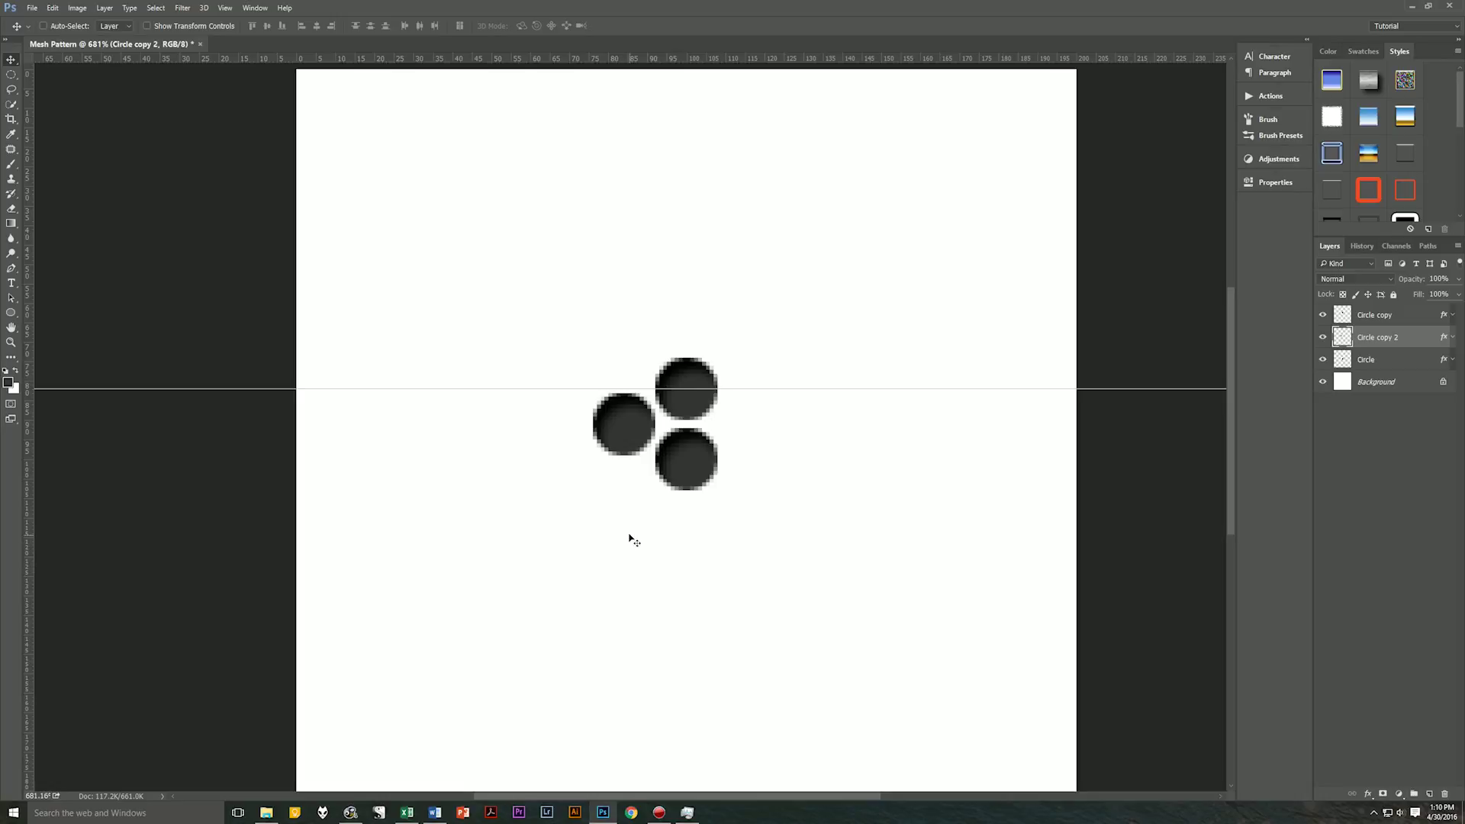
Step: Add a vertical guide through the left circle's centre and place a duplicate circle directly below it
drag(38, 458, 623, 463)
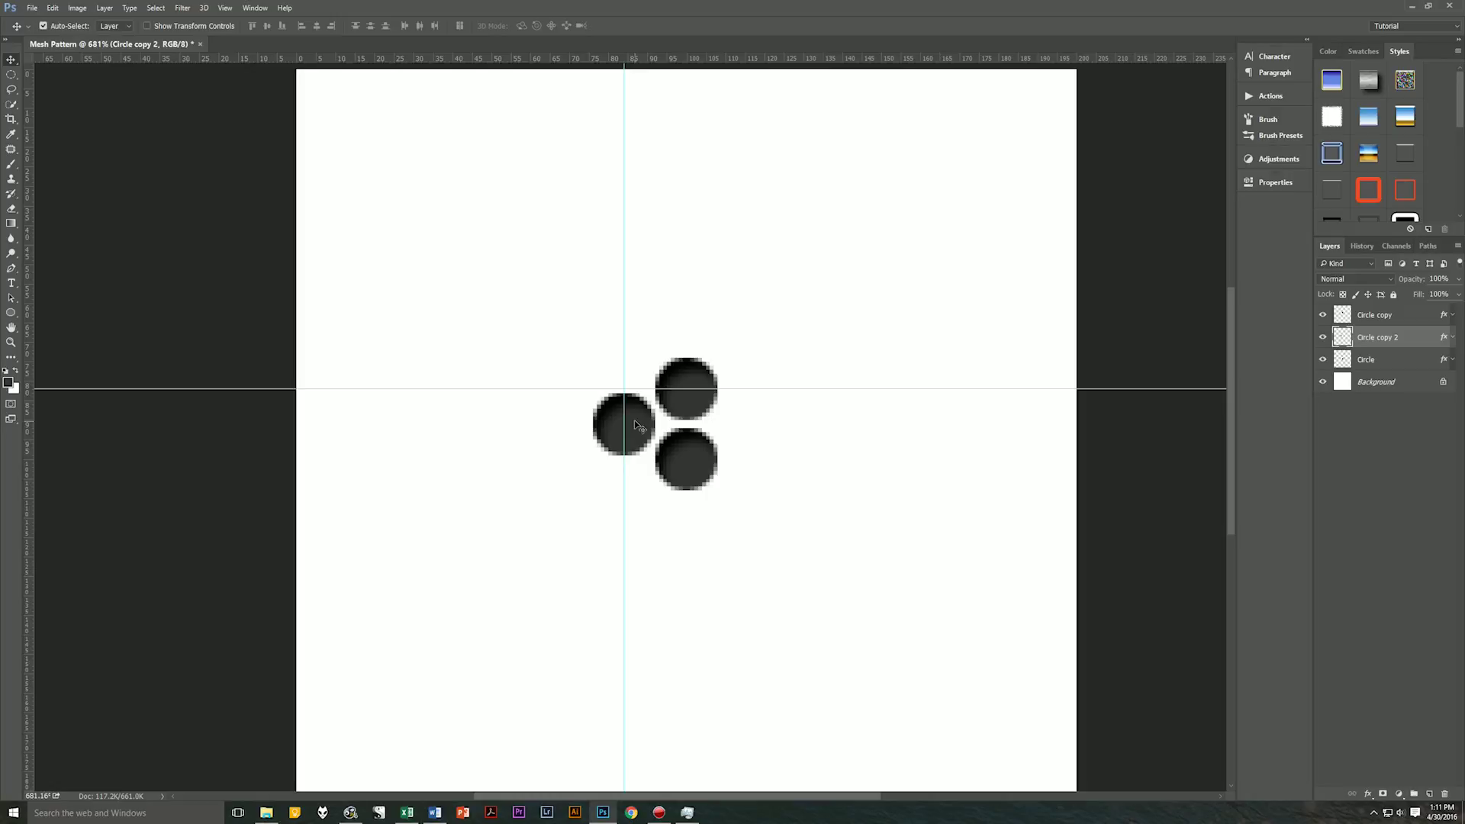
key(ctrl+j)
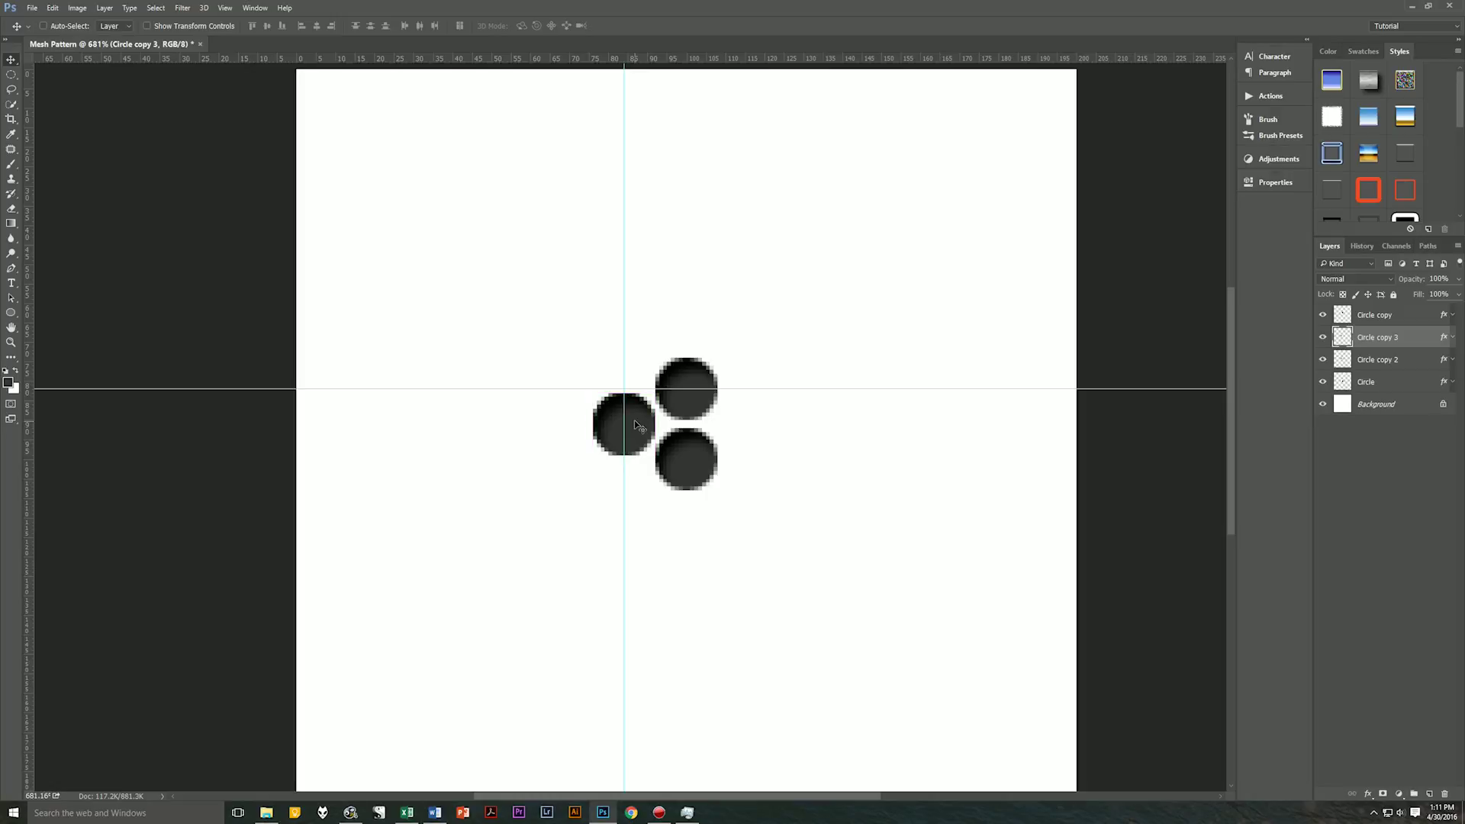
key(Down)
key(Down)
key(Down)
key(Down)
key(Down)
key(Down)
key(Down)
key(Down)
key(Down)
key(Down)
key(Down)
key(Down)
key(Down)
key(Down)
key(Down)
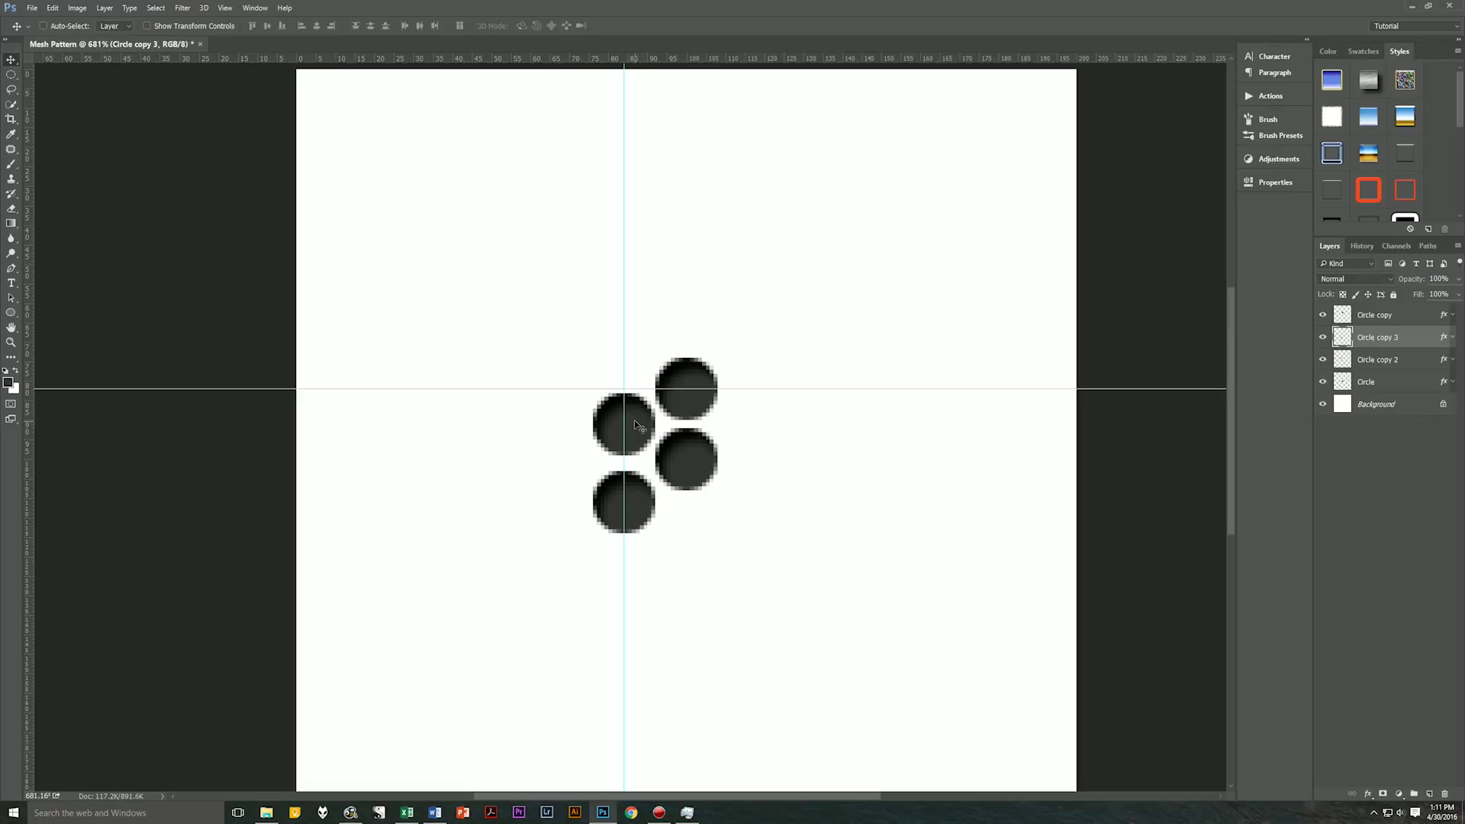
key(Up)
key(Up)
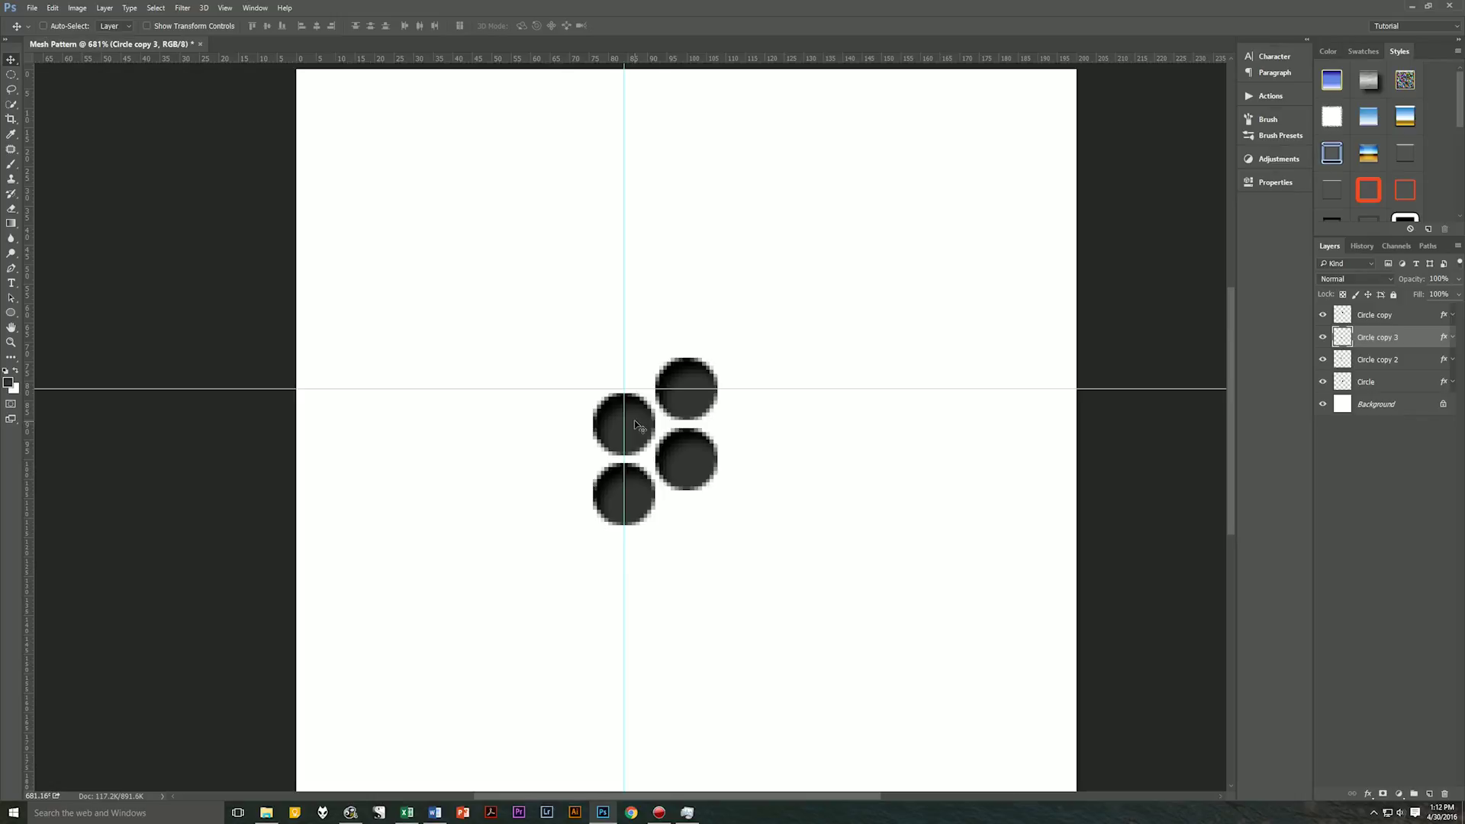
Step: Check the two left circles' visibility, then select Circle copy 2 and Circle copy 3 together
click(1322, 338)
click(1322, 338)
click(1322, 359)
click(1323, 359)
shift+click(1397, 361)
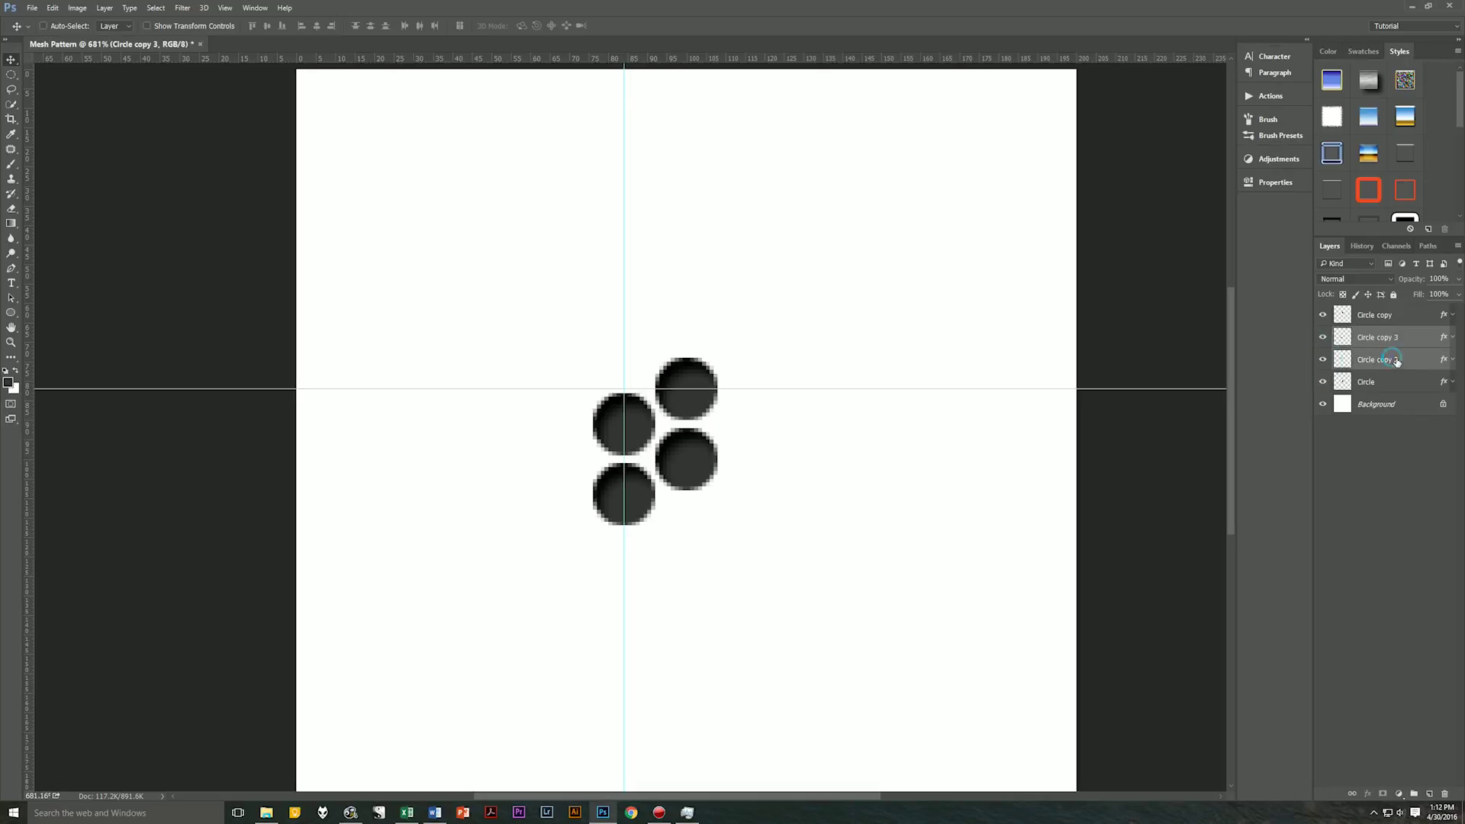
click(1406, 336)
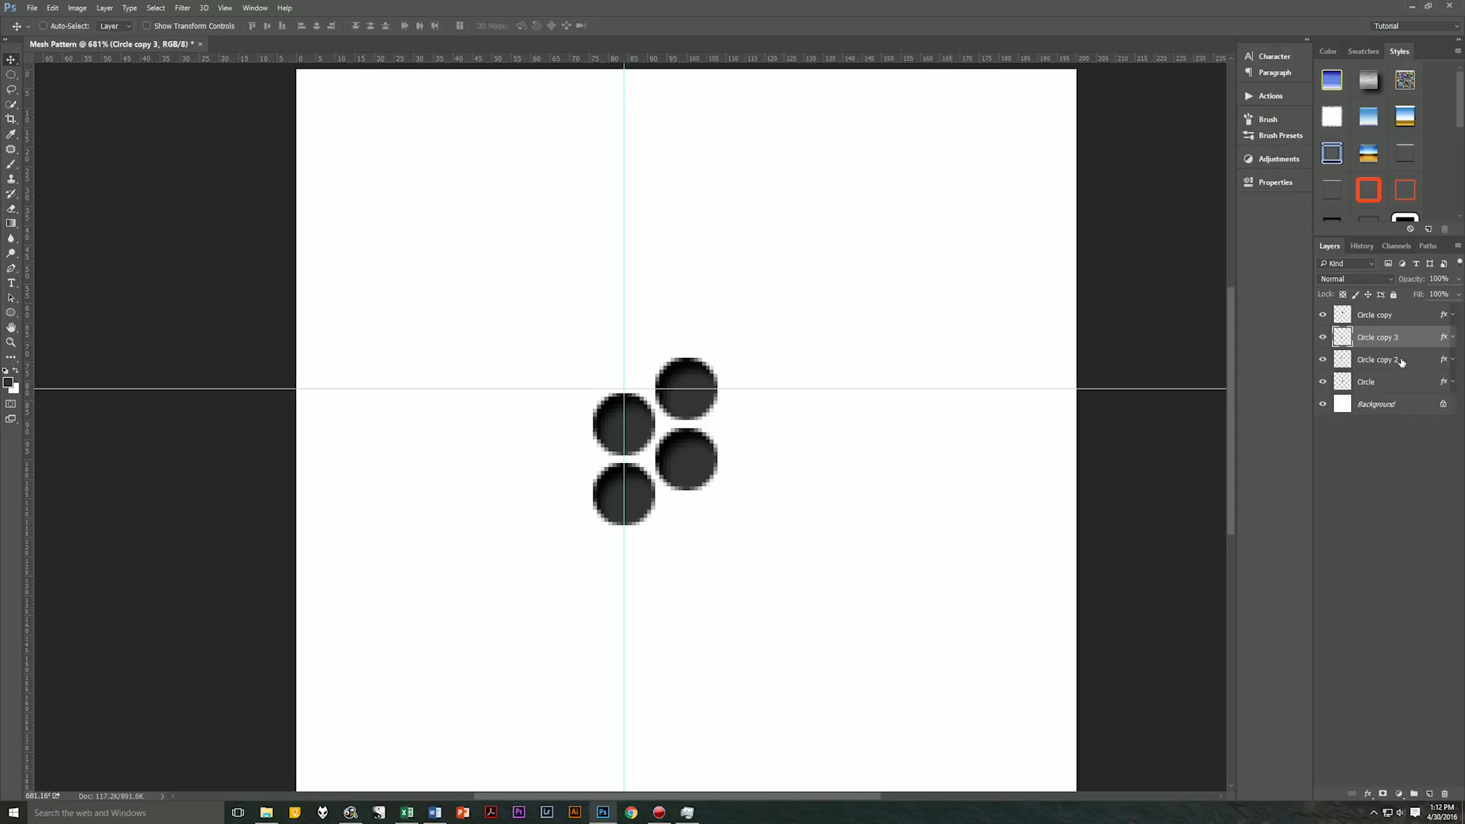
shift+click(1402, 362)
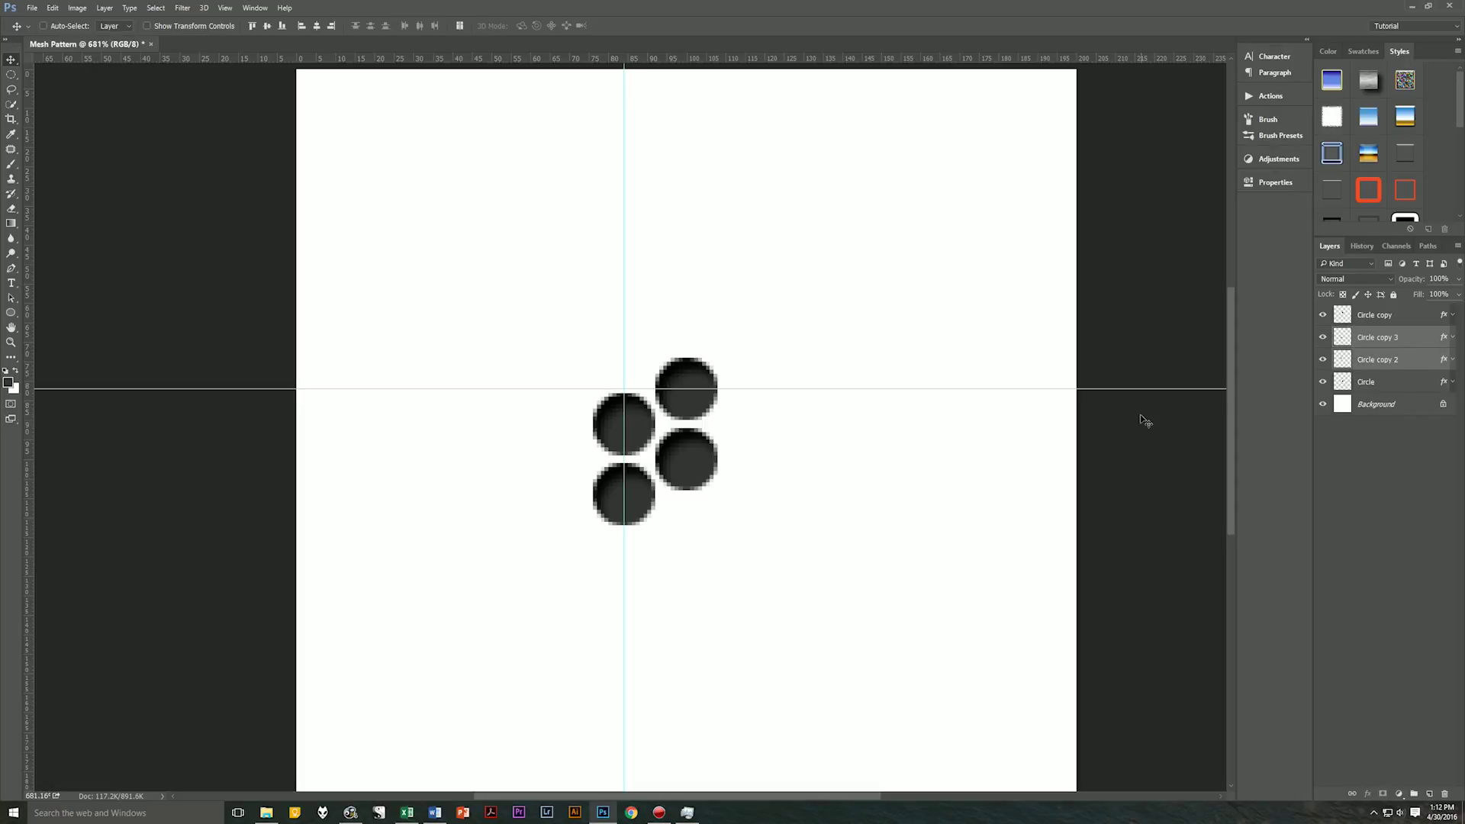
Step: Duplicate the left pair and shift the copies over to the right side
key(ctrl+j)
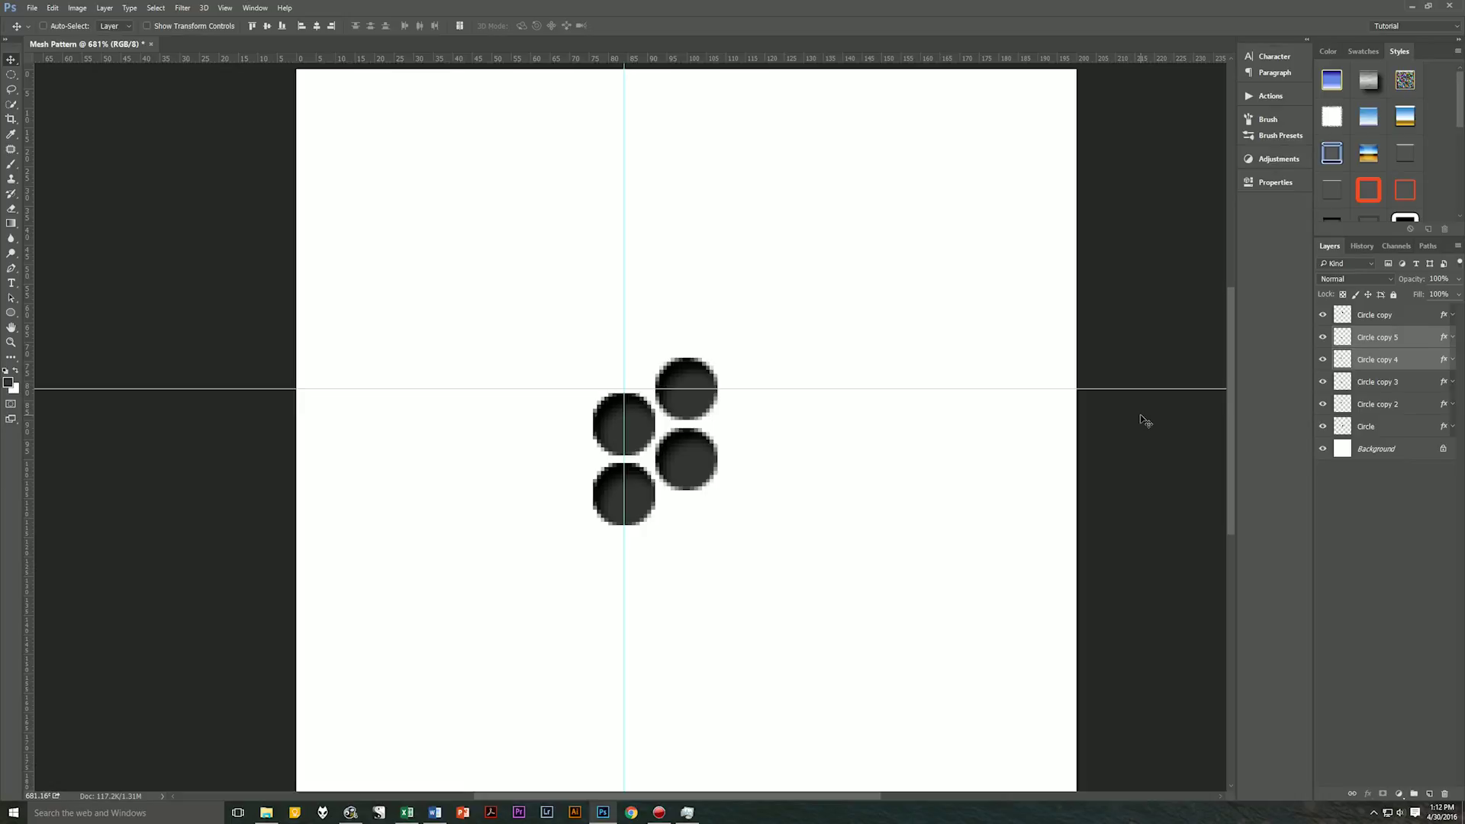
key(Right)
key(Right)
key(Right)
key(Right)
key(Right)
key(Right)
key(Right)
key(Right)
key(Right)
key(Right)
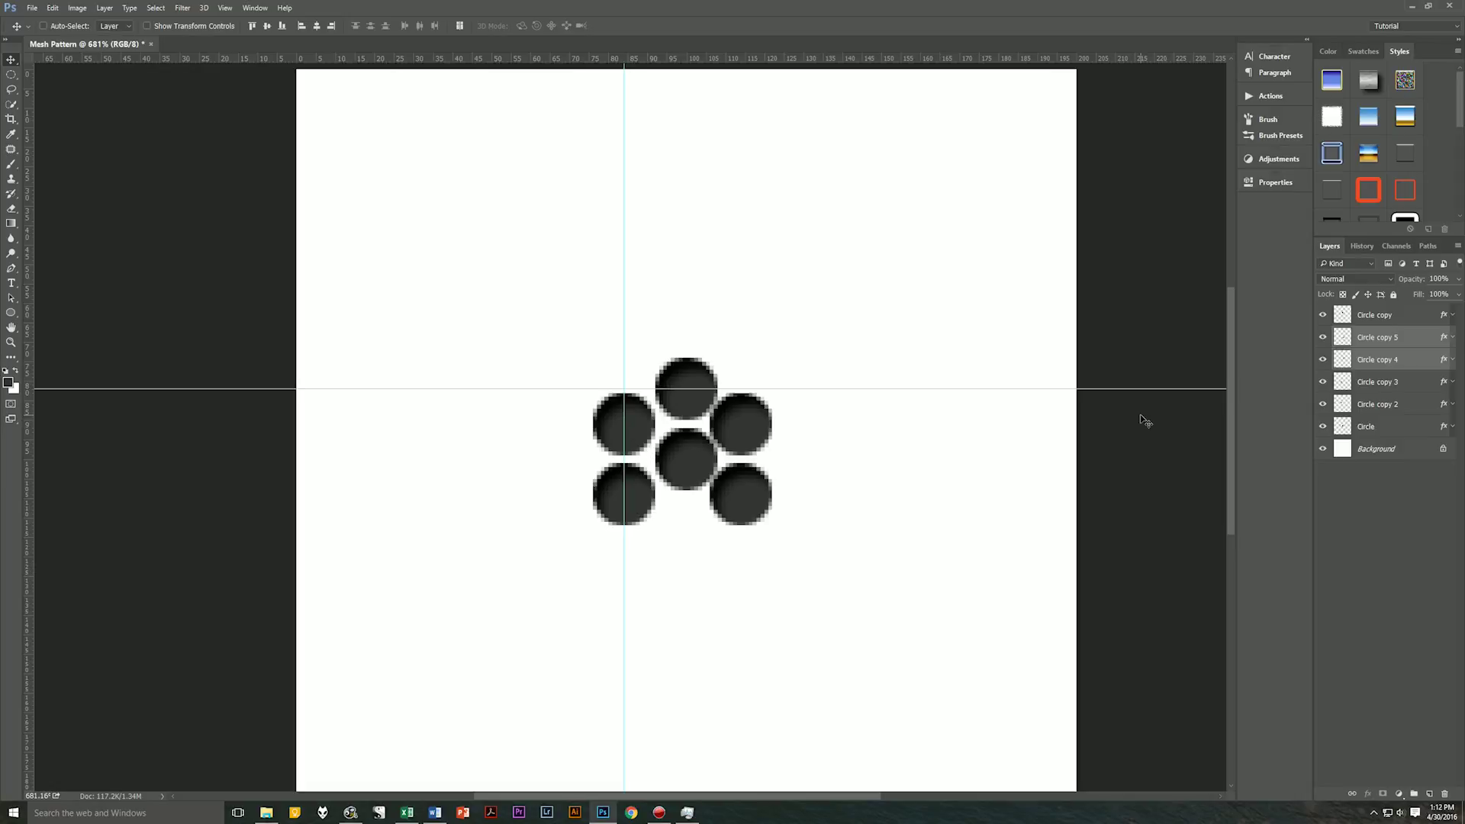
key(Right)
key(Right)
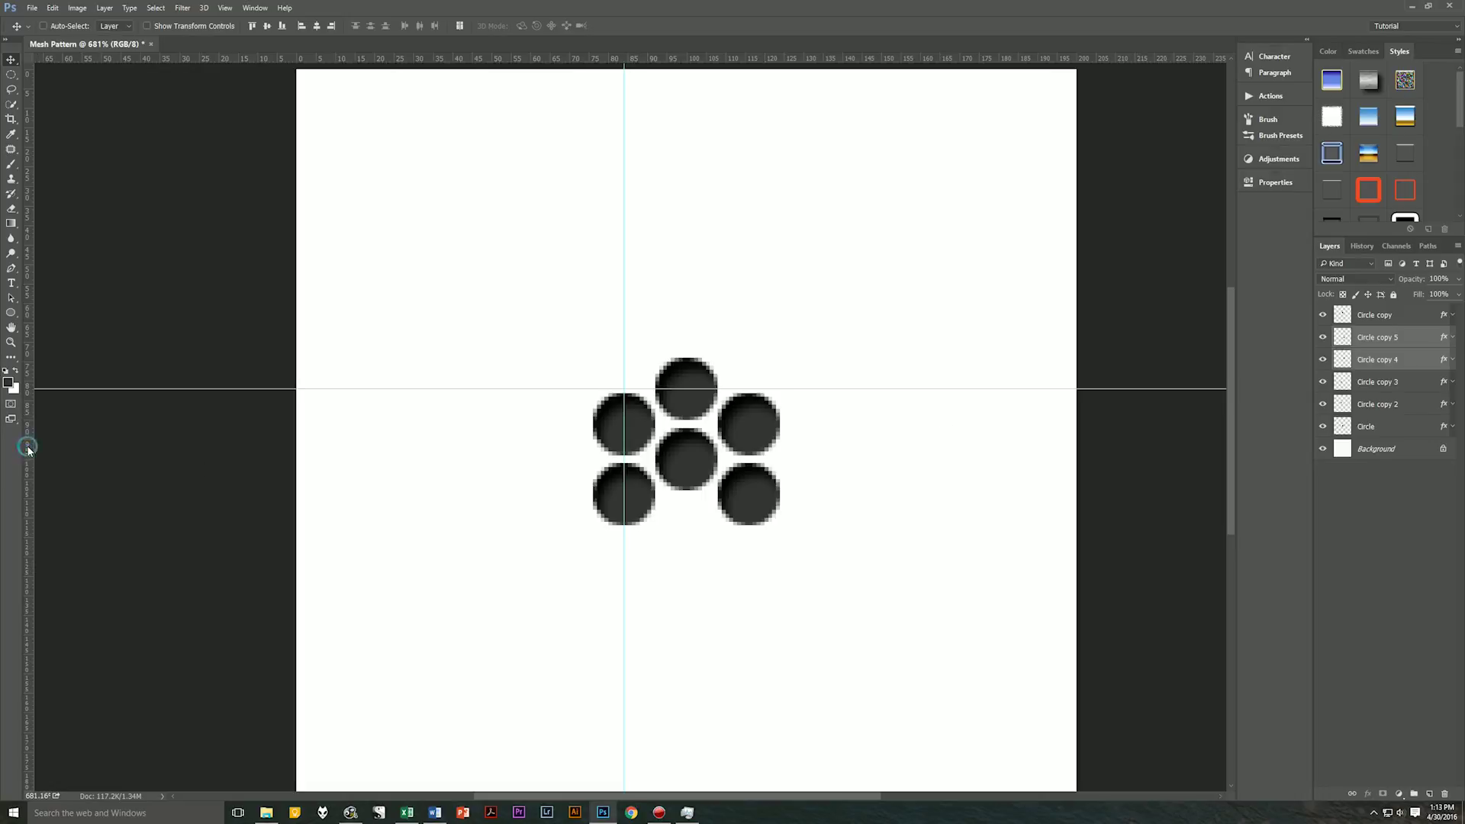
Step: Add a vertical guide through the right circles and place a Circle copy beneath the cluster's centre
drag(28, 451, 747, 477)
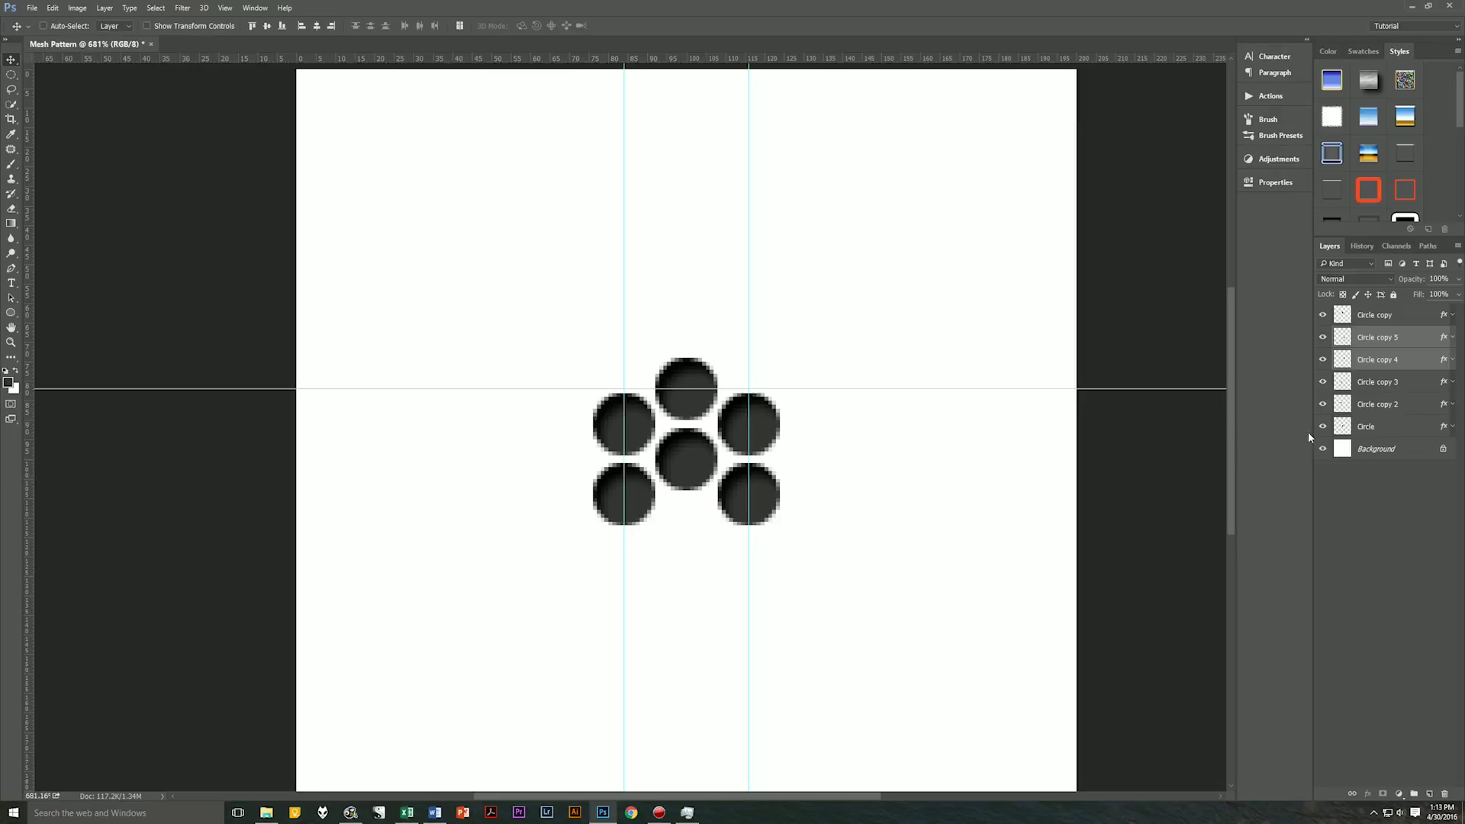
click(1397, 426)
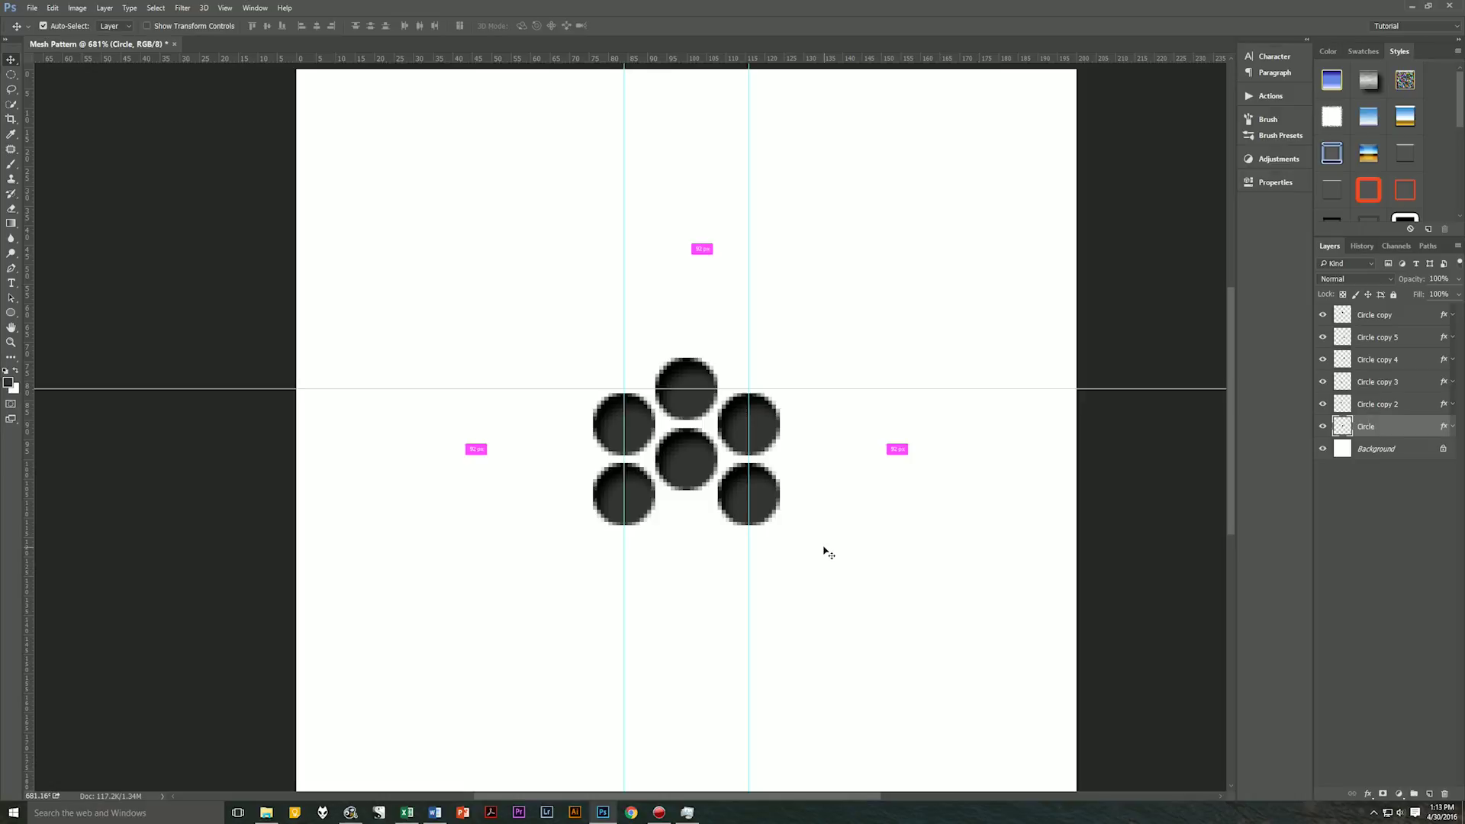
key(ctrl+j)
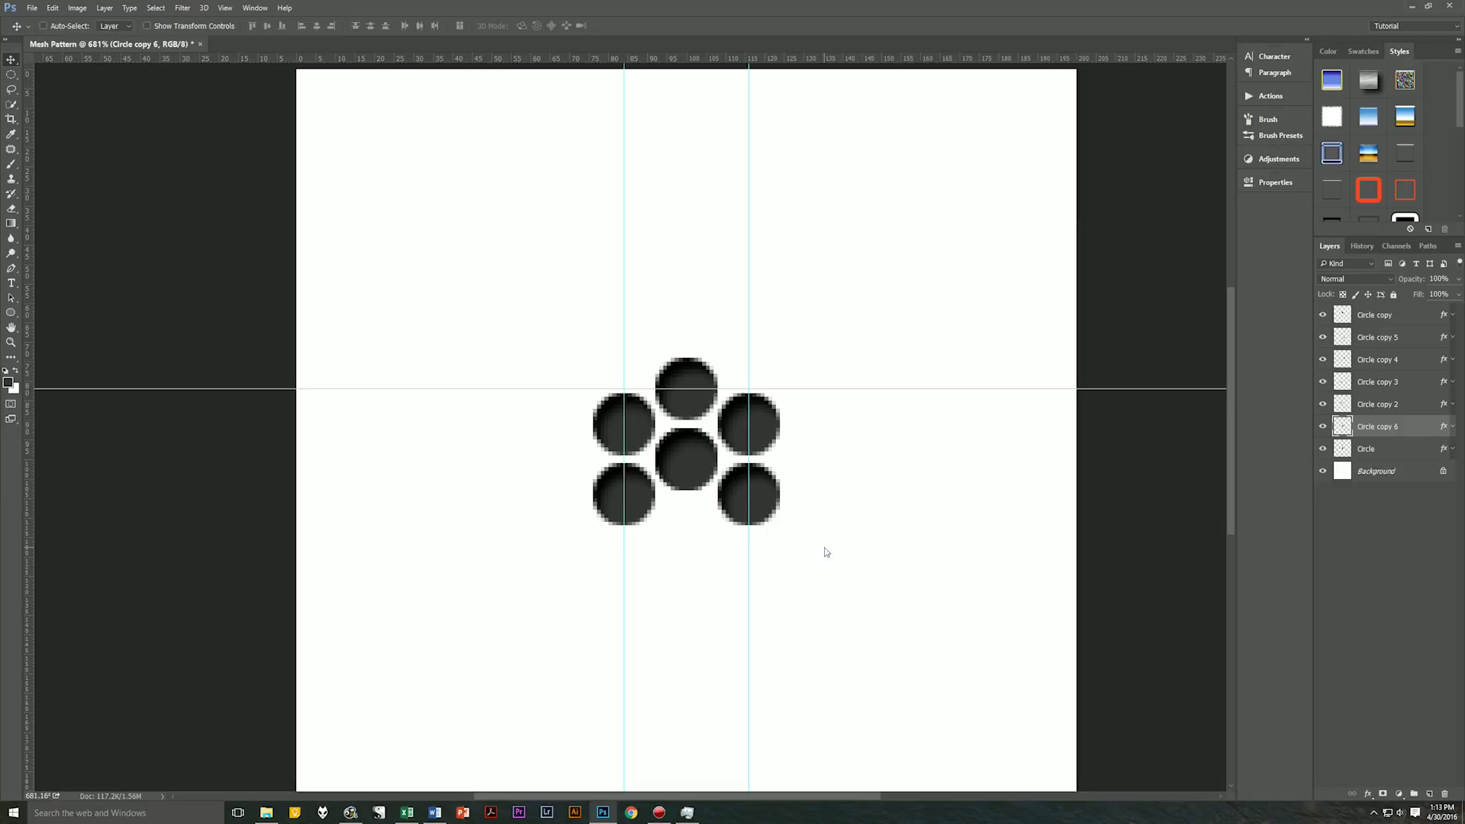
key(Down)
key(Down)
key(Down)
key(Down)
key(Down)
key(Down)
key(Down)
key(Down)
key(Down)
key(Down)
key(Down)
key(Down)
key(Down)
key(Down)
key(Down)
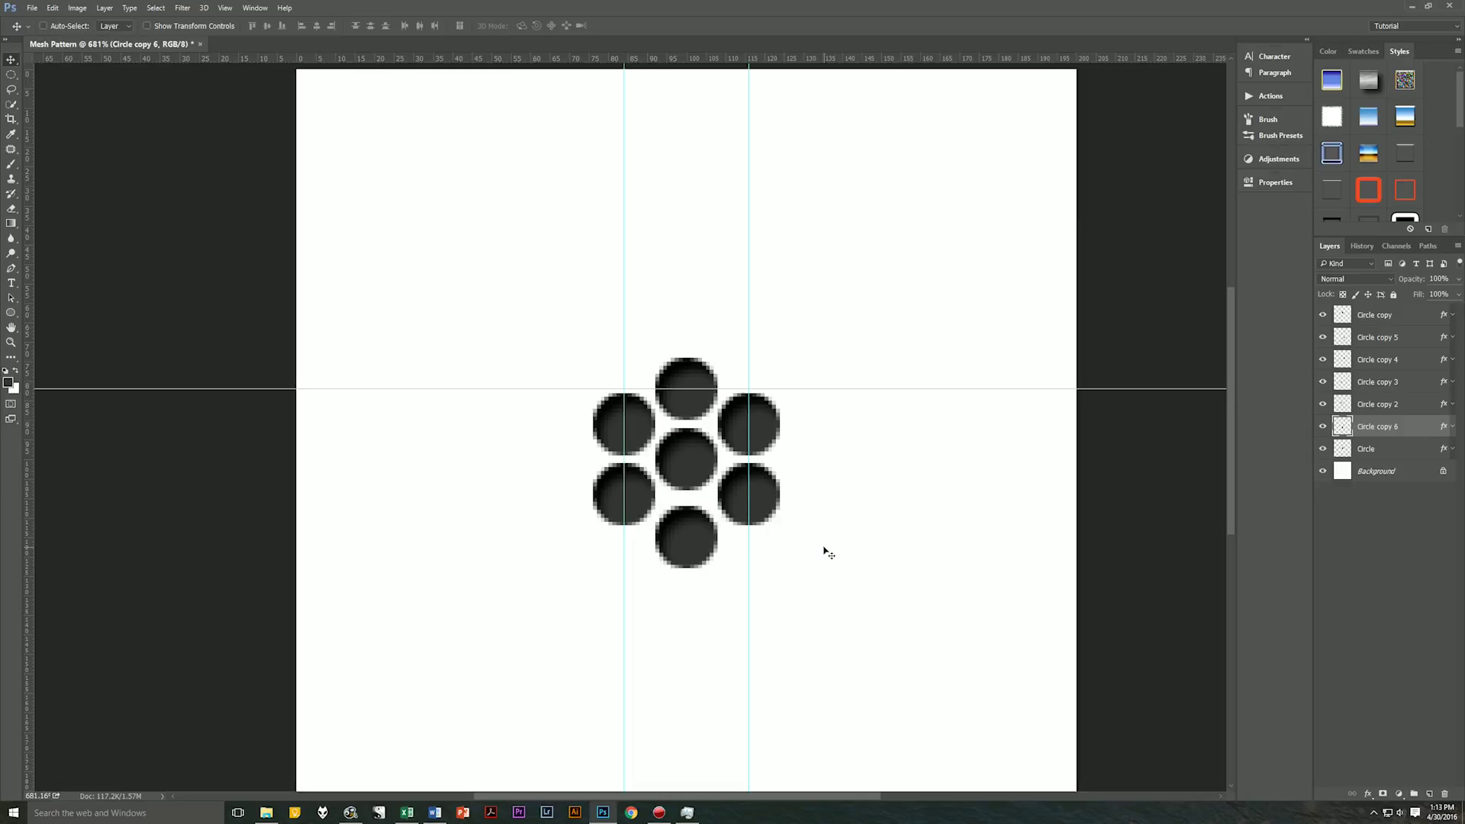
key(Up)
key(Up)
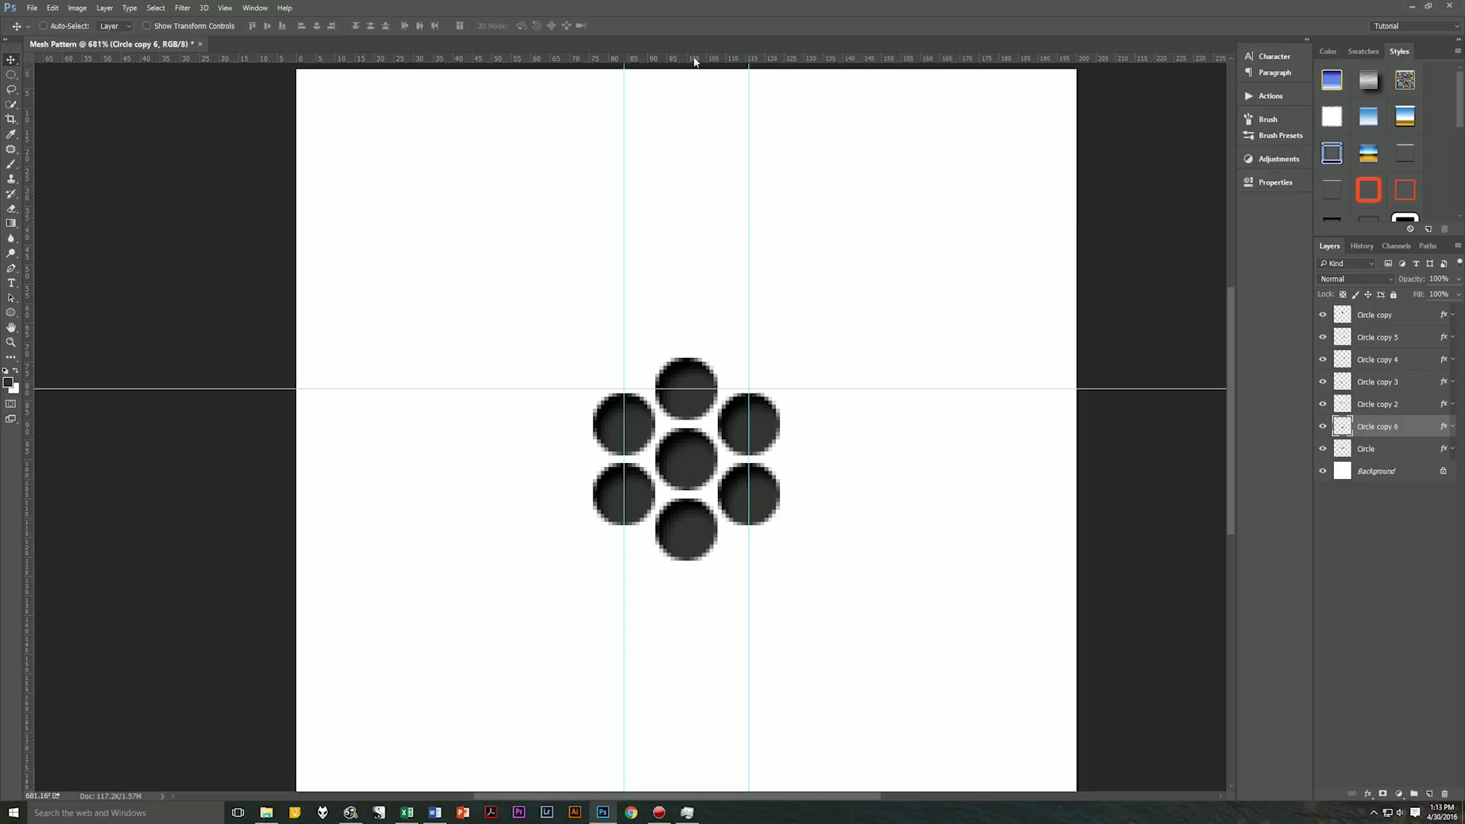
Step: Add a horizontal guide across the bottom circle and position a fixed 32 × 36 px marquee over the centre circles
drag(691, 58, 696, 536)
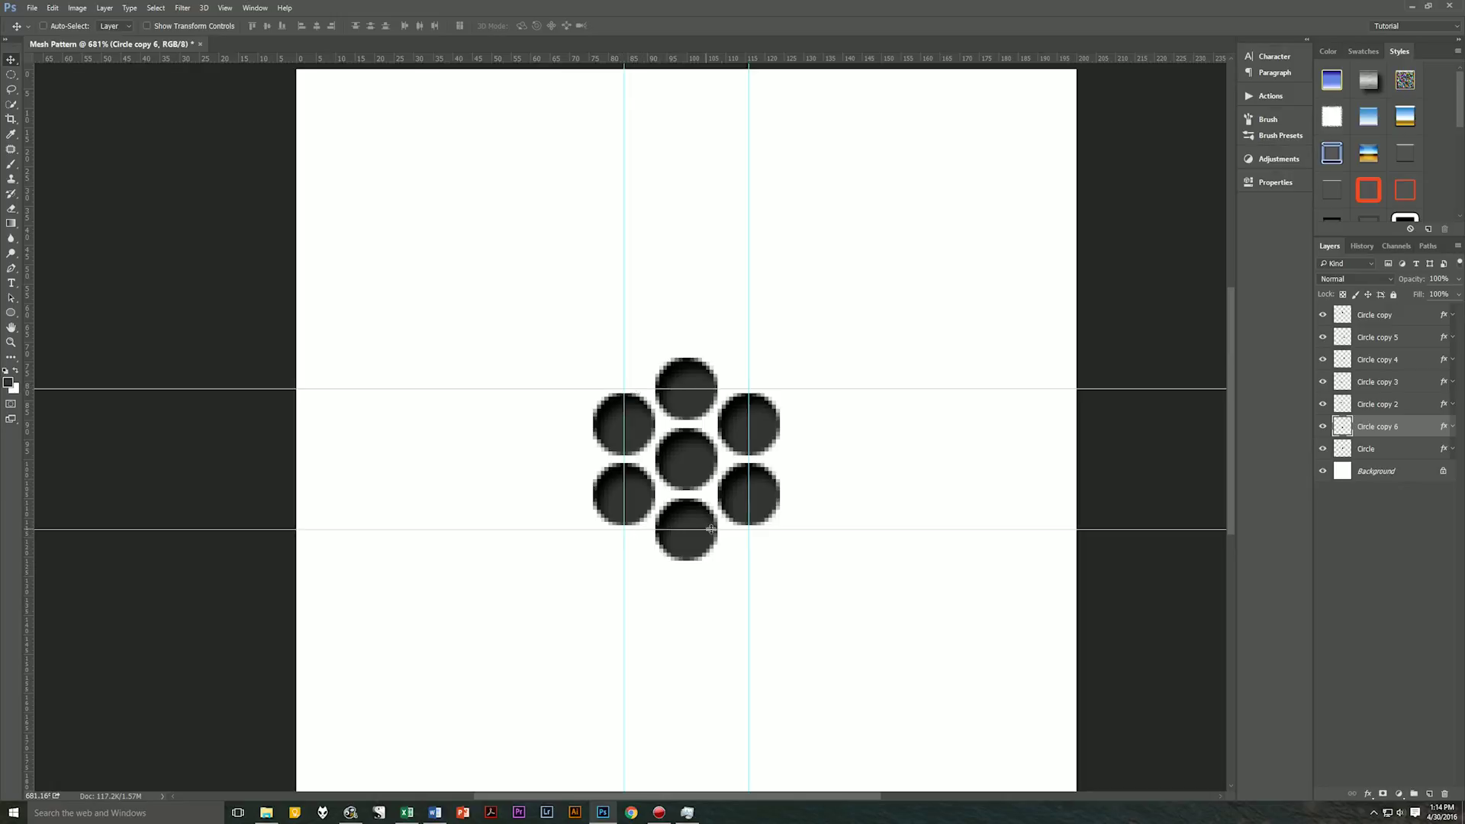
key(m)
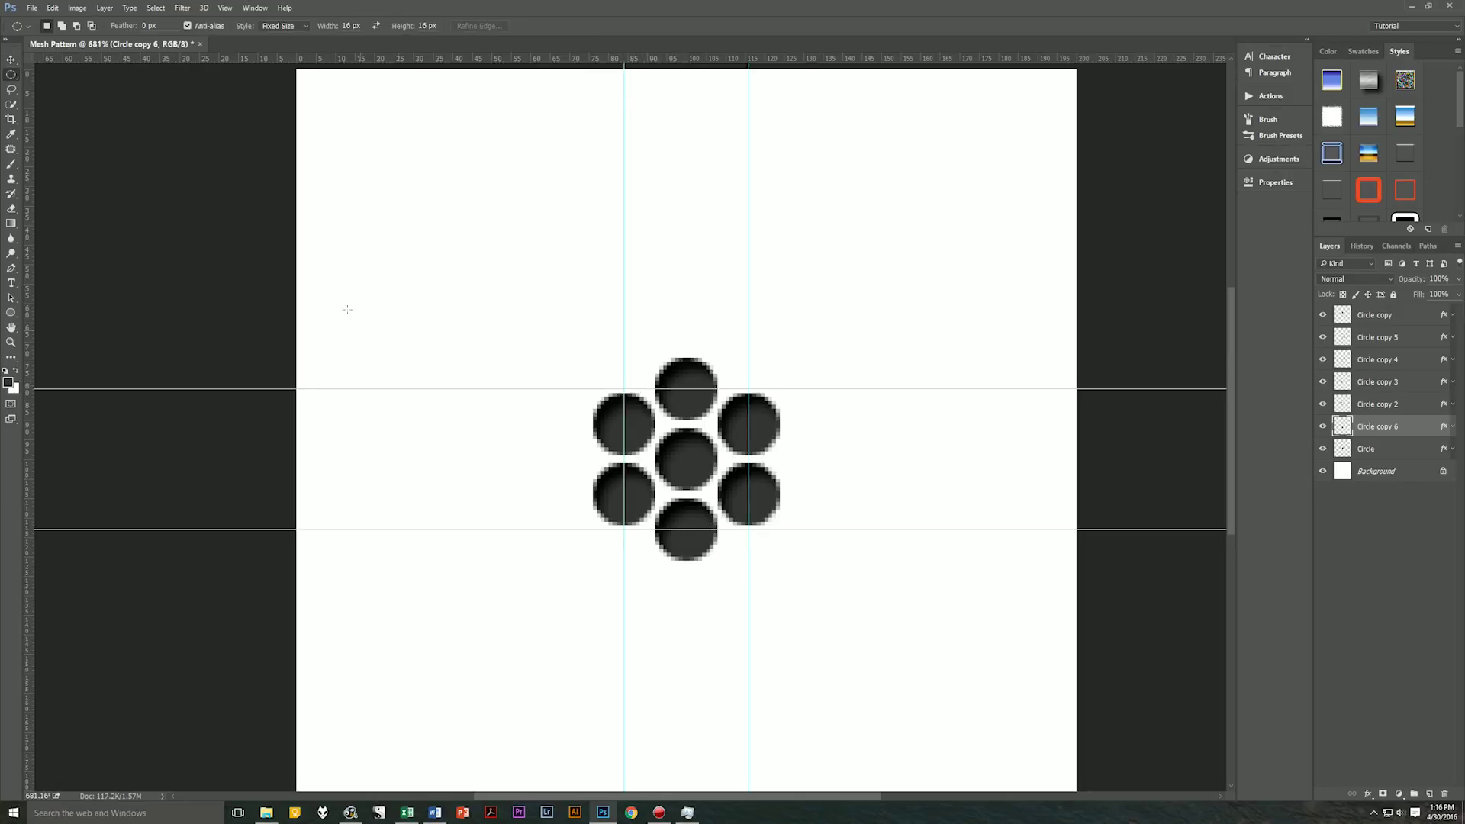
click(12, 74)
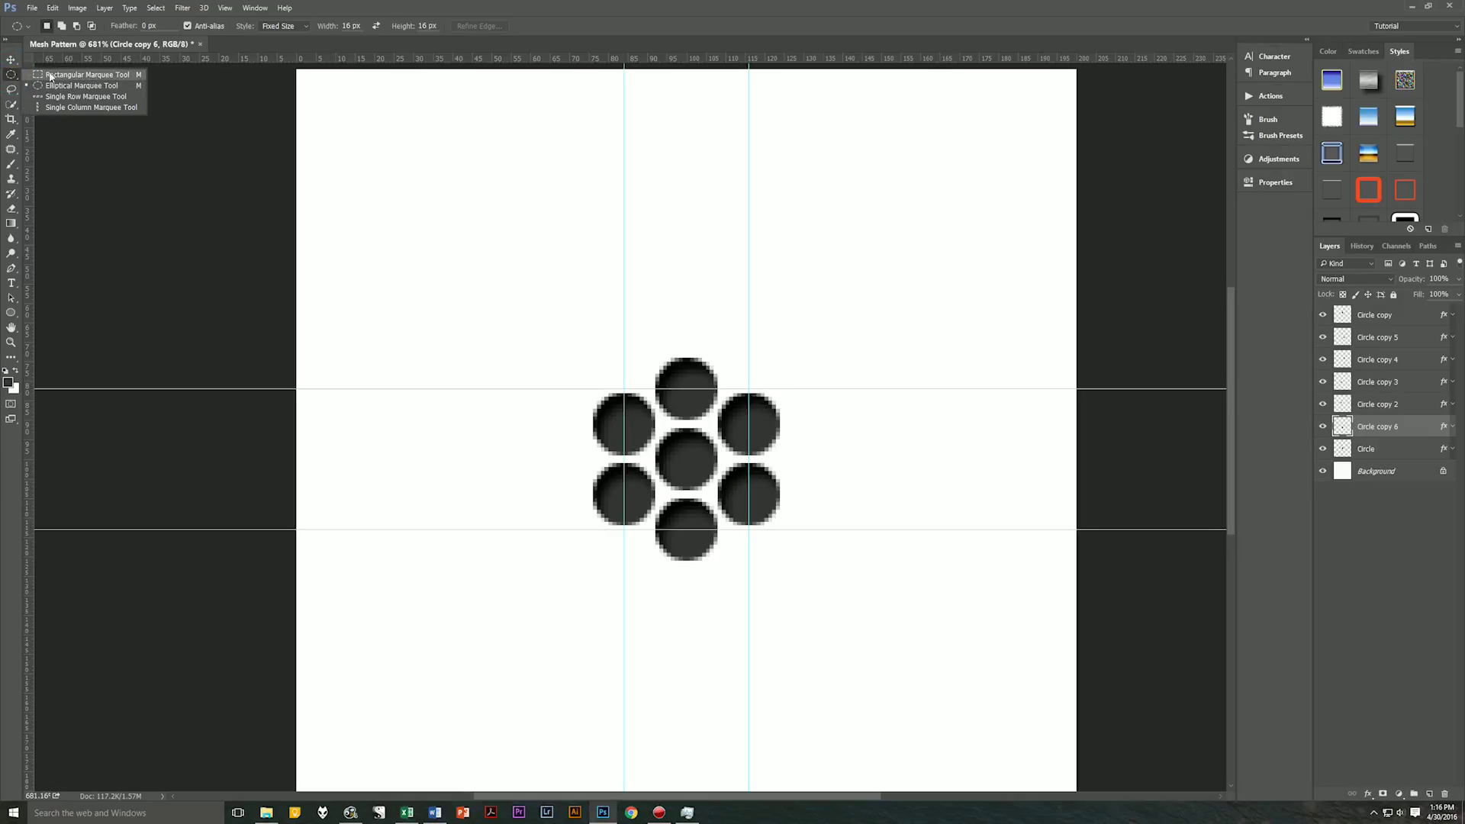
click(91, 77)
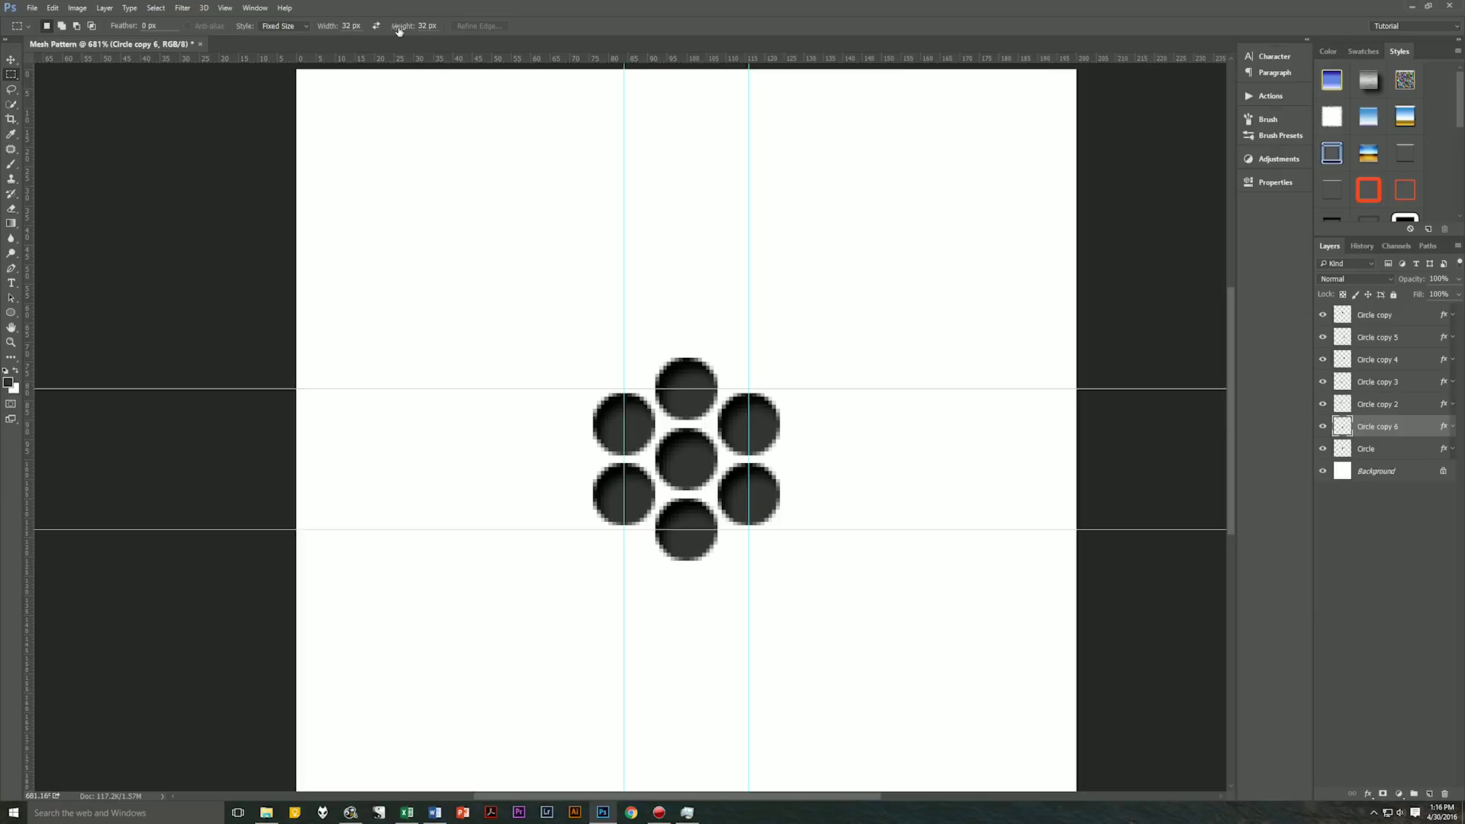
double_click(421, 26)
click(448, 201)
drag(517, 261, 691, 449)
Step: Hide the Background layer and define the selected tile as pattern 'Mesh 01'
click(1323, 471)
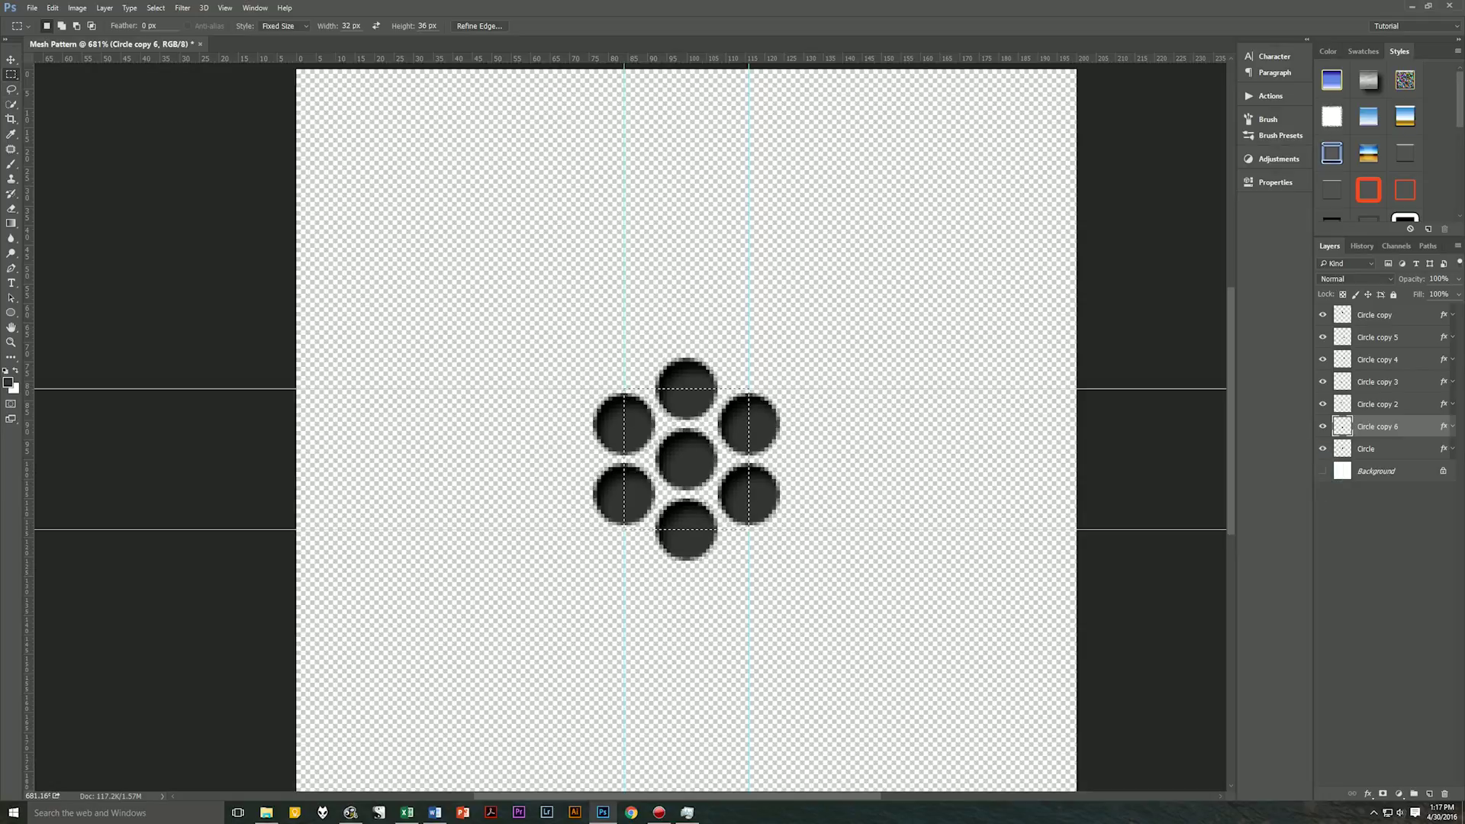
click(54, 9)
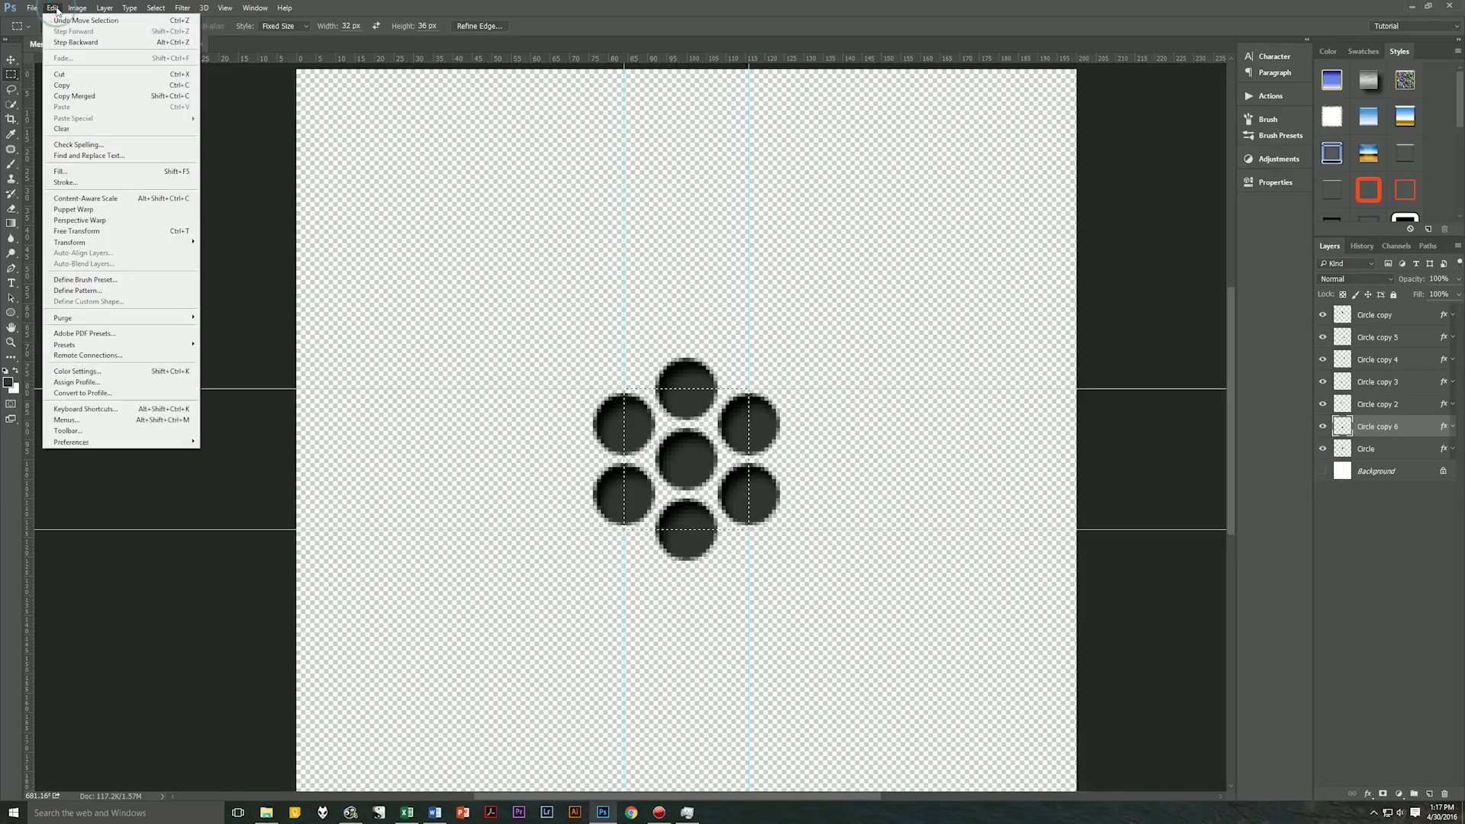
click(101, 290)
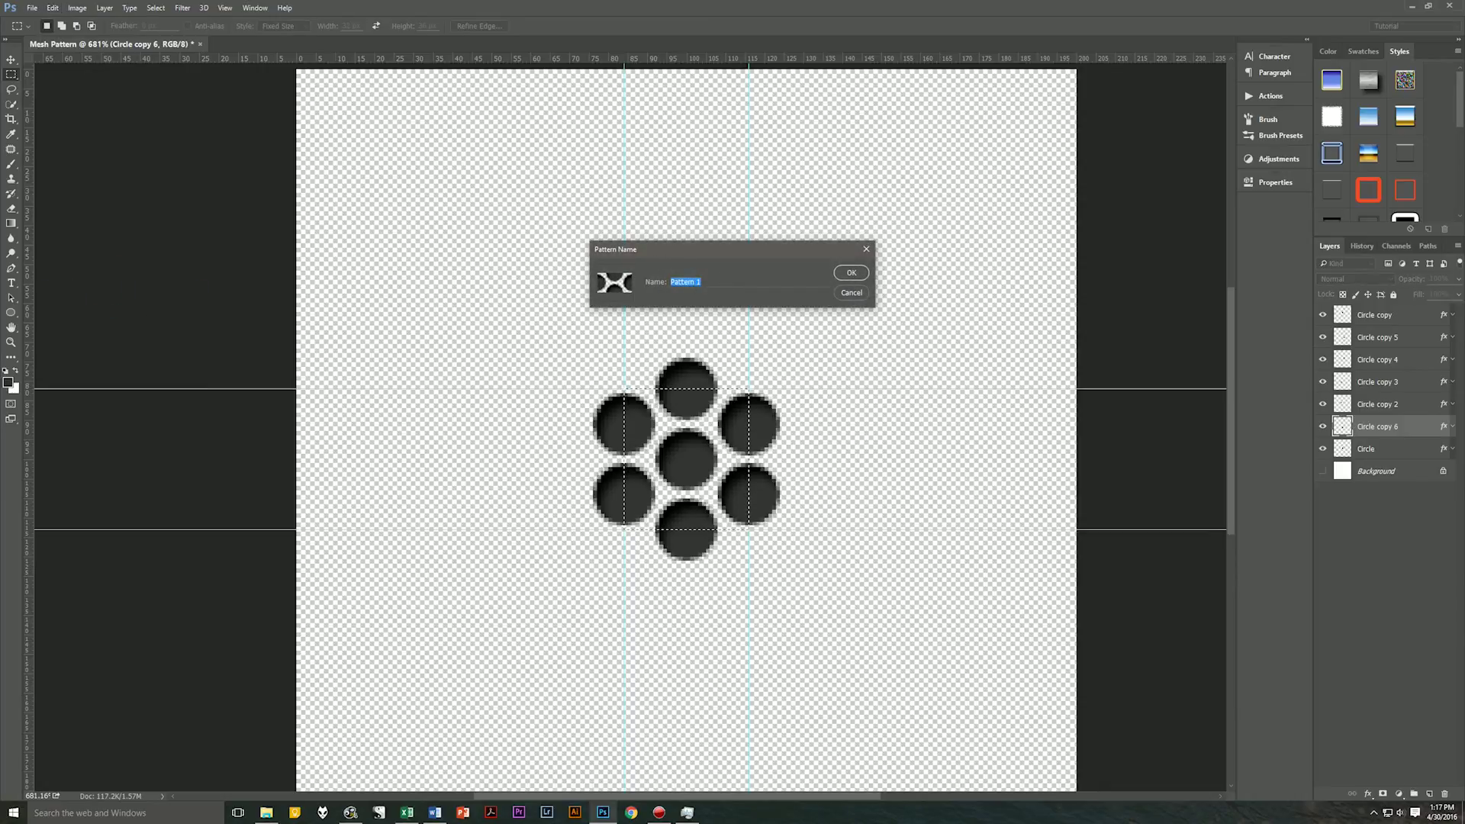
text(Mesh)
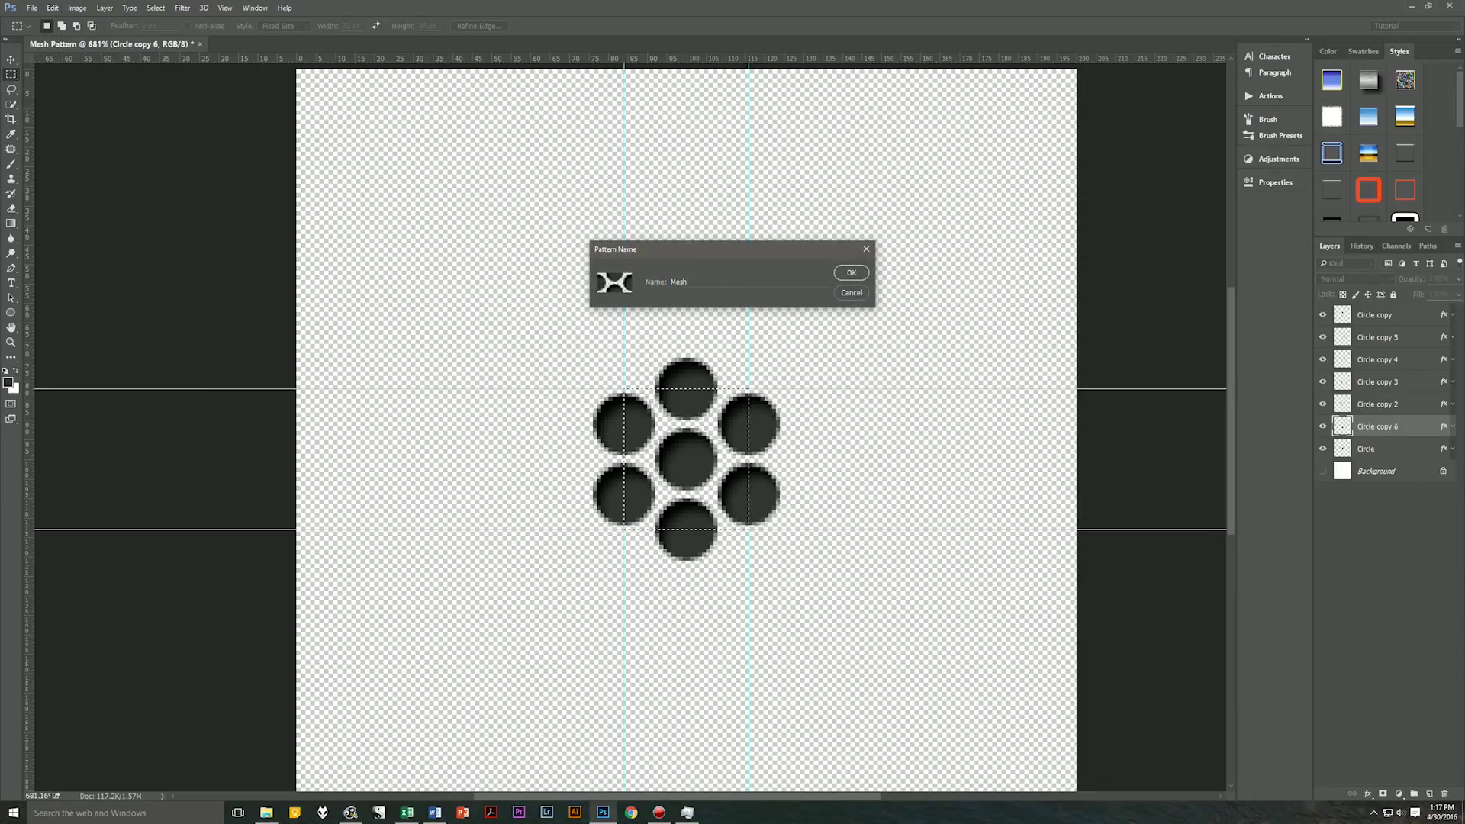
text( 01)
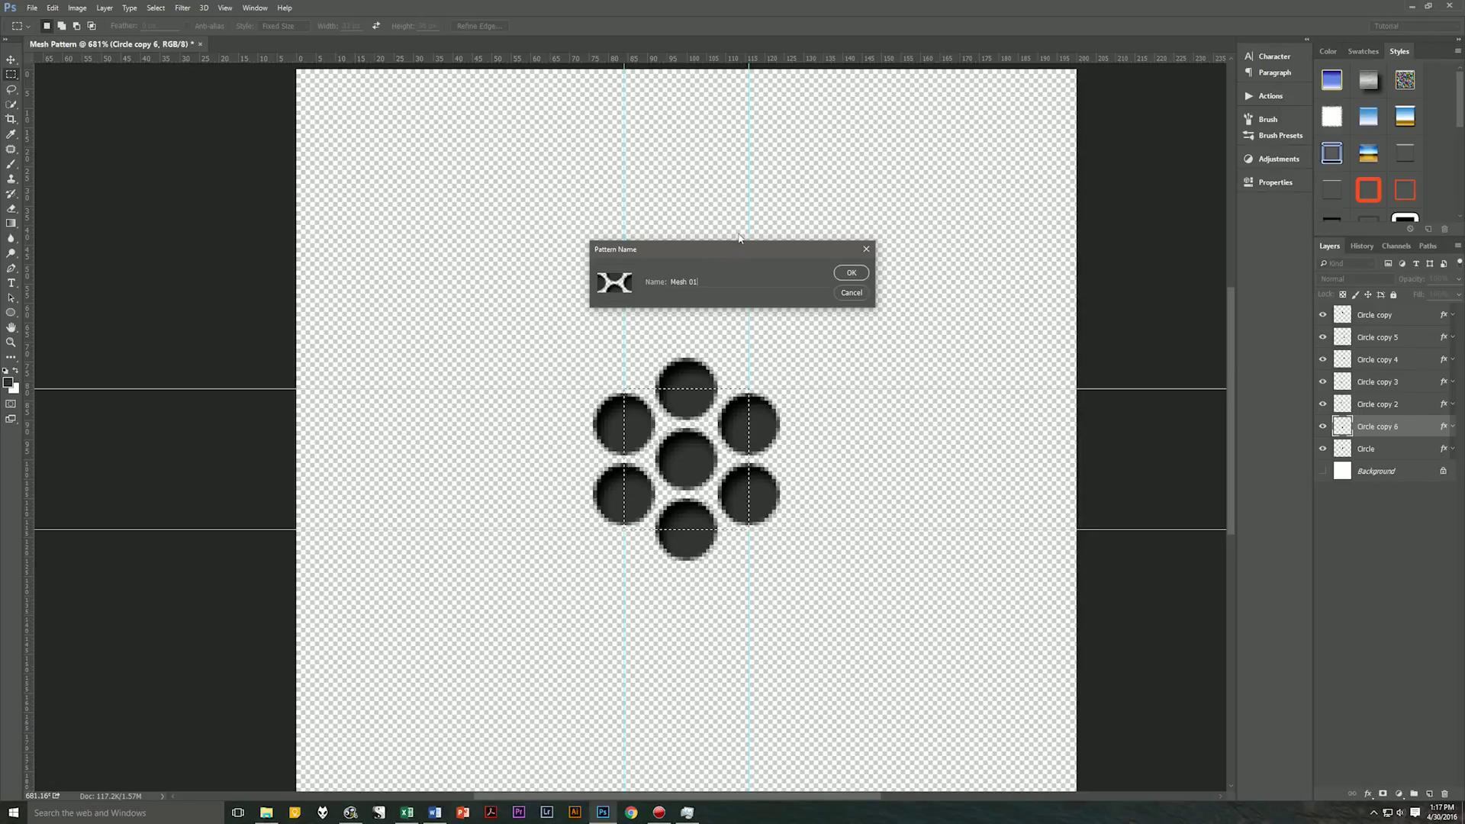
click(846, 273)
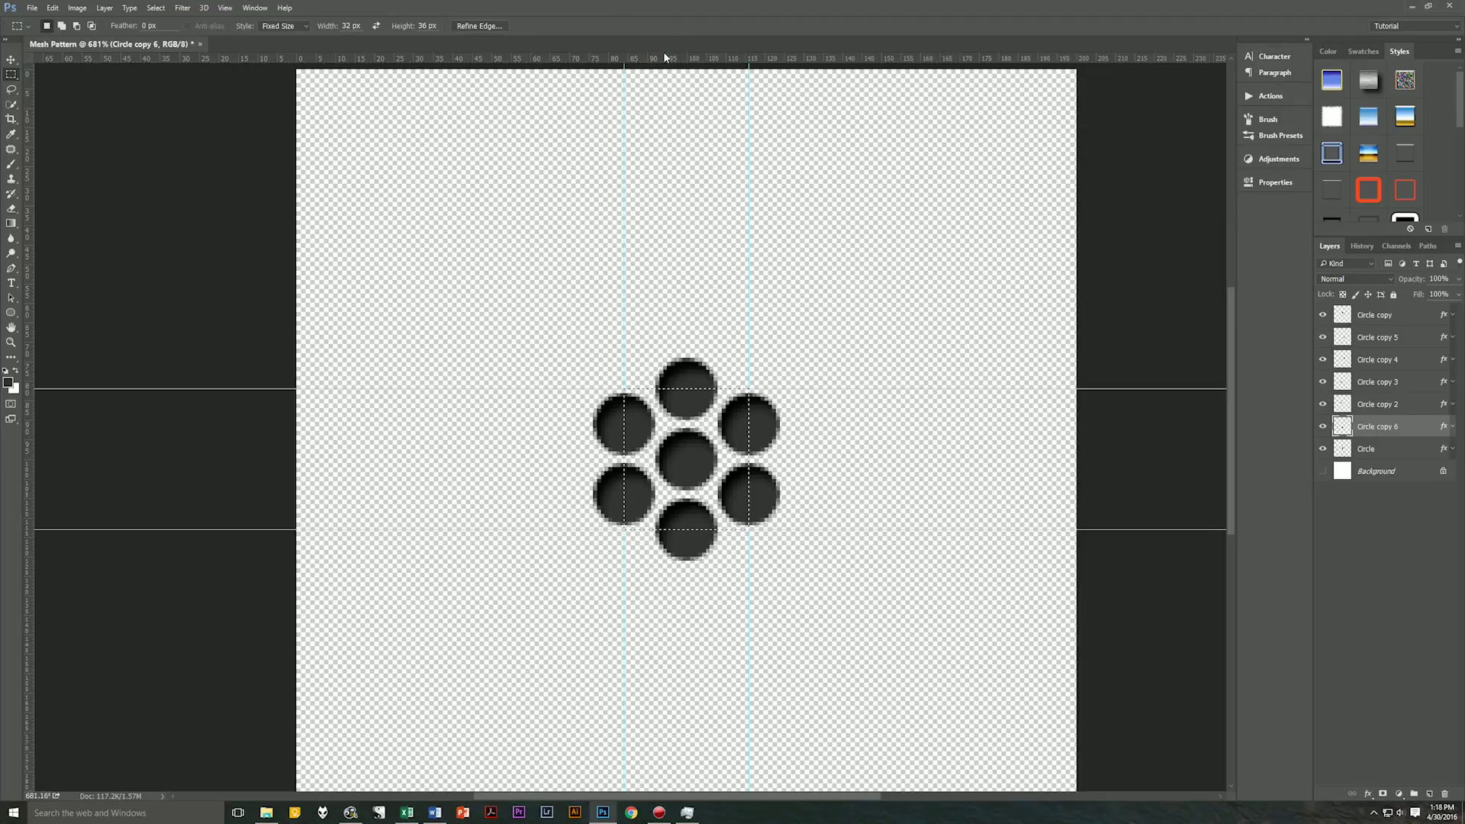
Step: Create a new document with width 1920 and height 1080 pixels
key(ctrl+n)
click(647, 281)
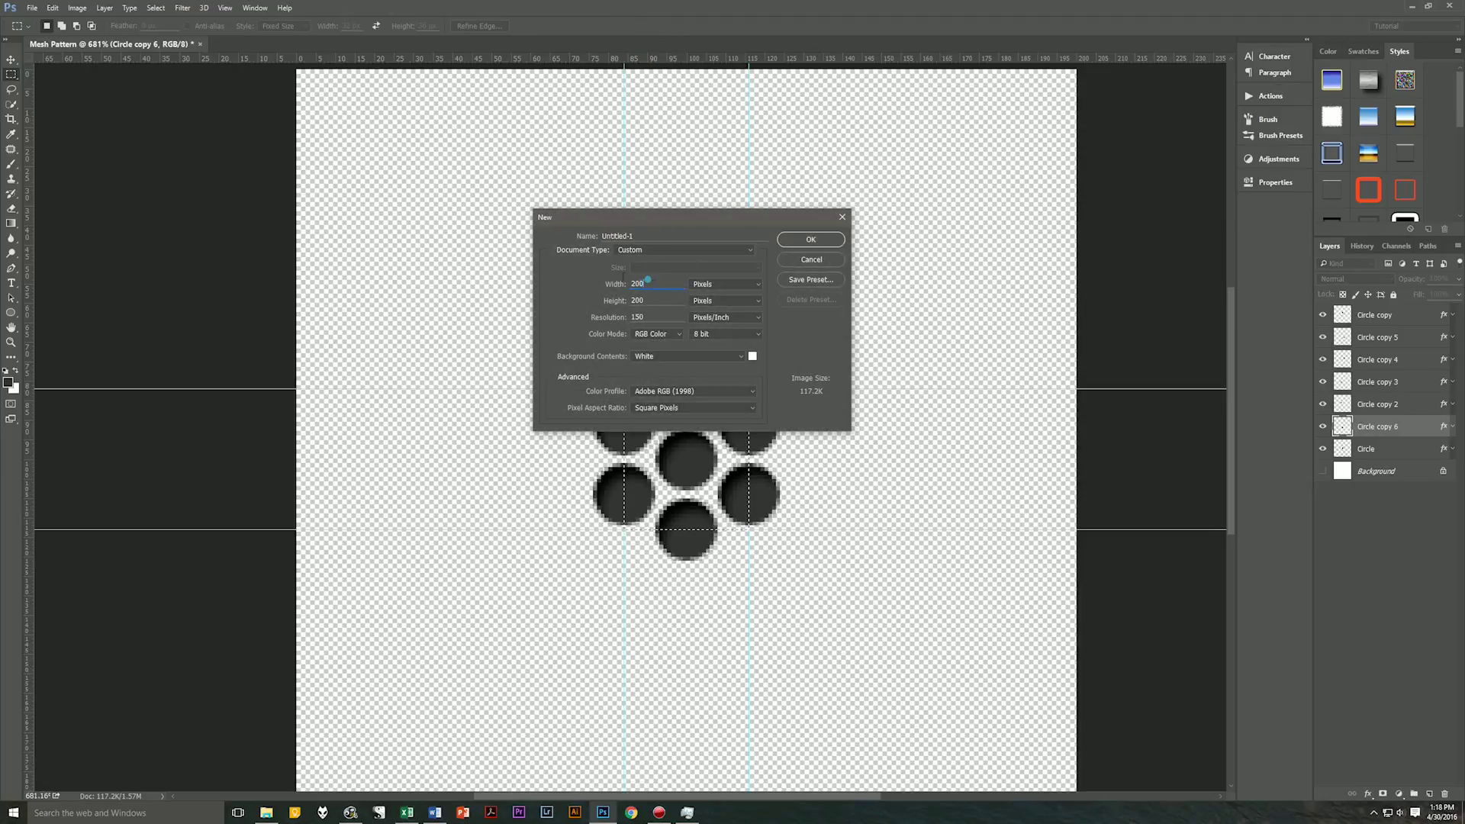
drag(647, 280, 597, 293)
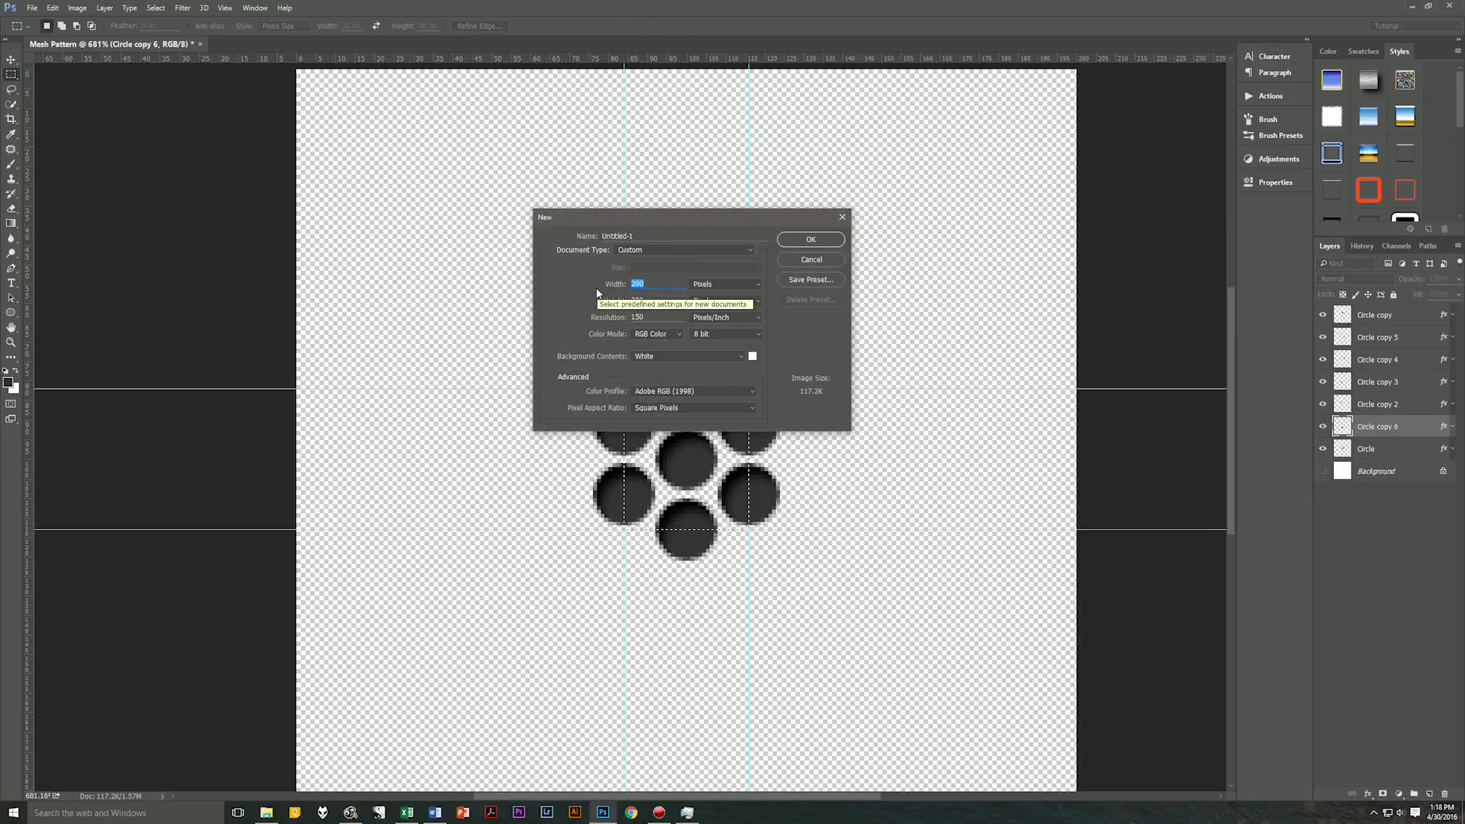
text(1920)
key(Tab)
key(Tab)
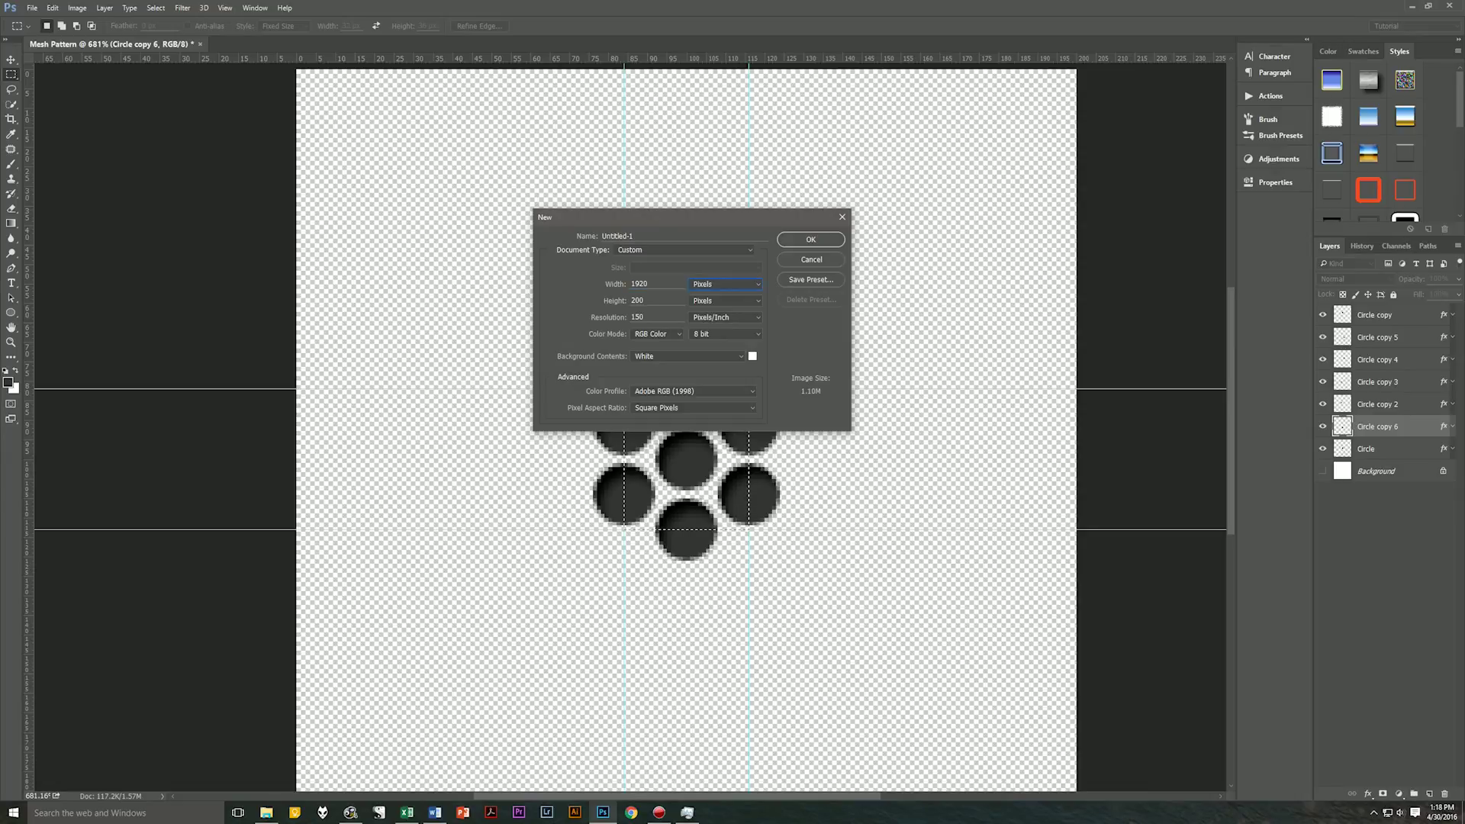
text(1080)
click(811, 240)
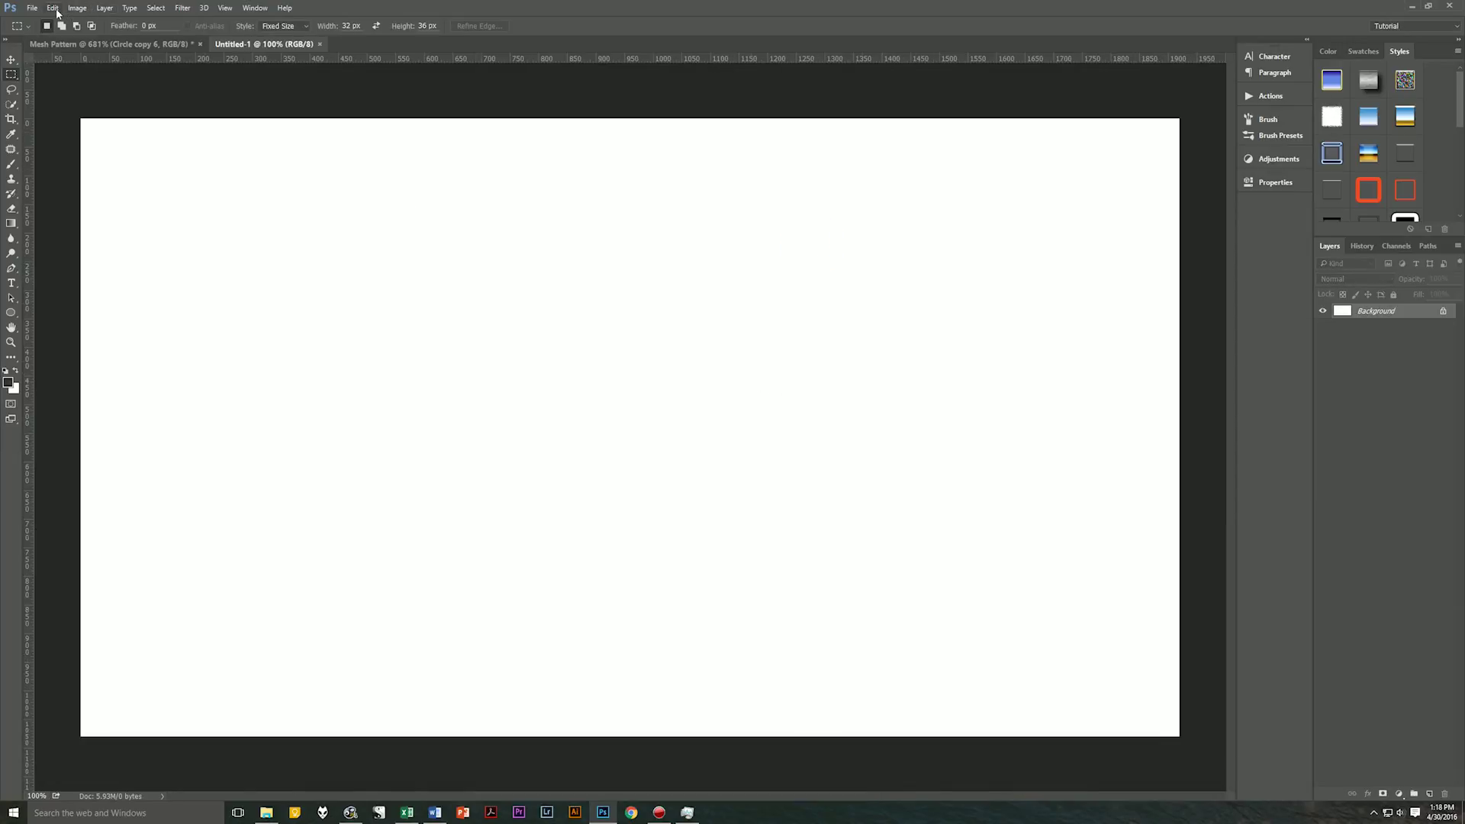
Step: Add Layer 1 and fill it with the Mesh 01 custom pattern using Edit > Fill
click(1421, 794)
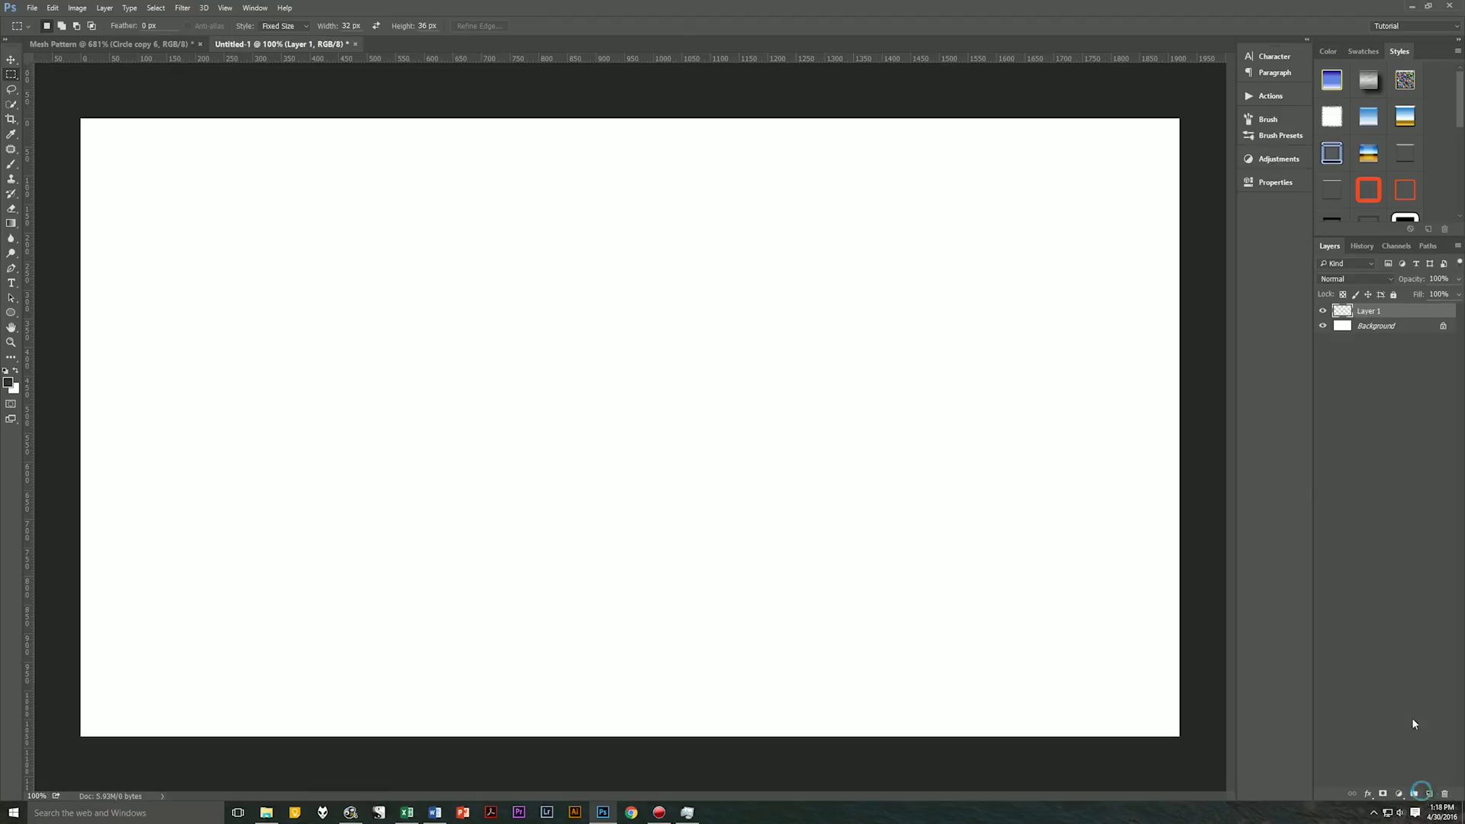
click(53, 7)
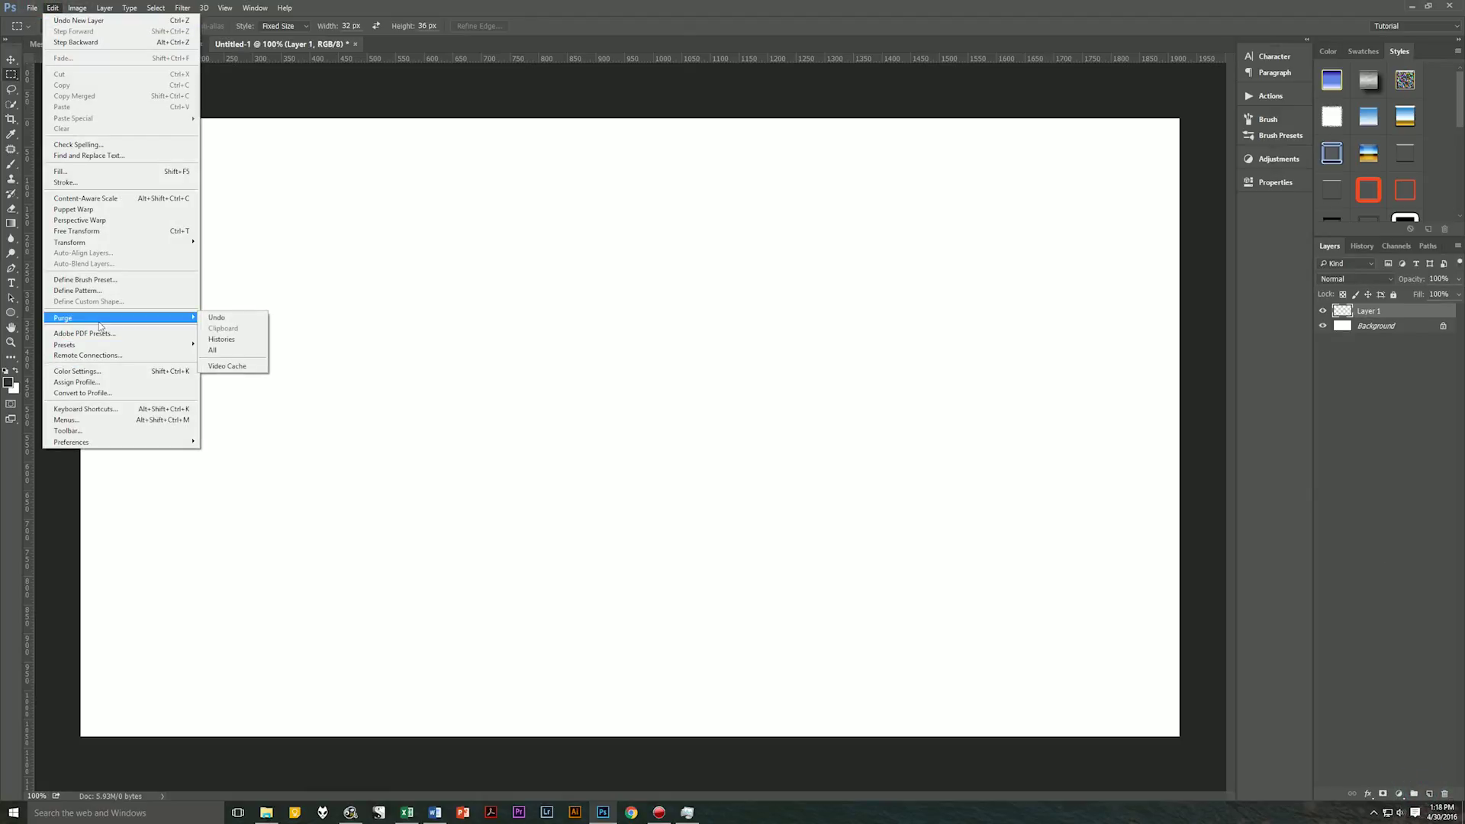
click(65, 171)
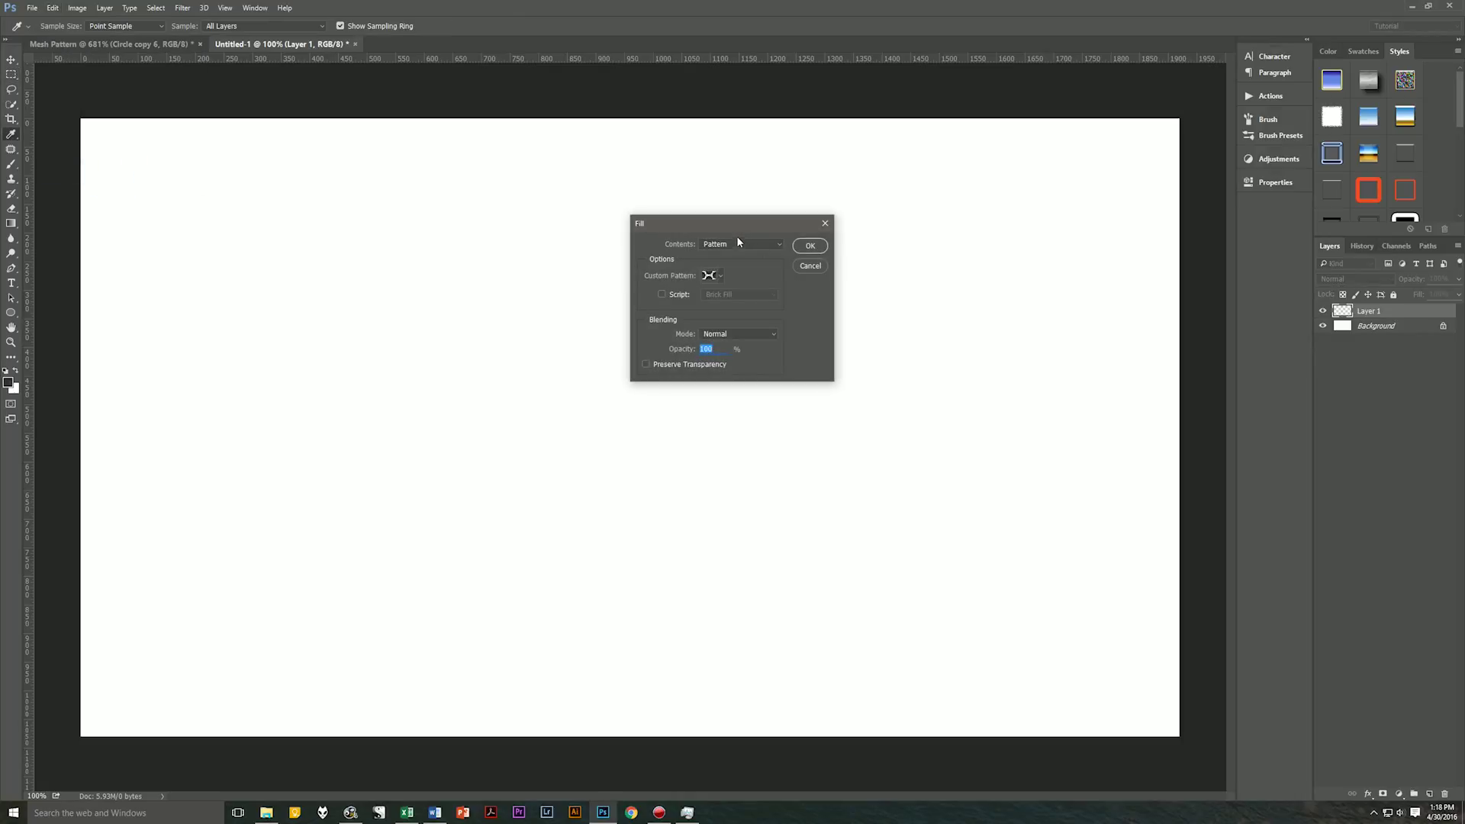
click(720, 275)
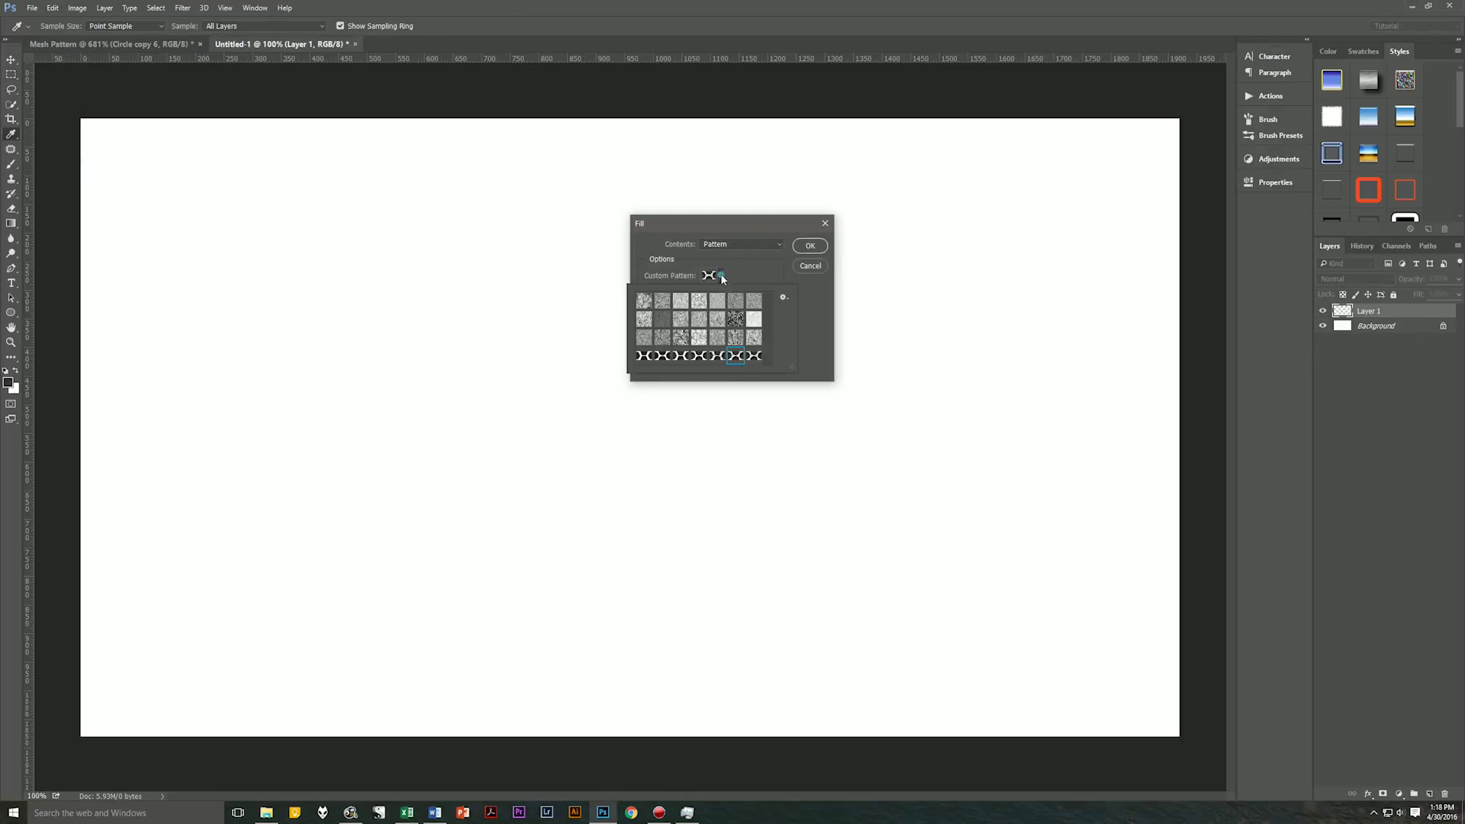
click(753, 356)
click(822, 318)
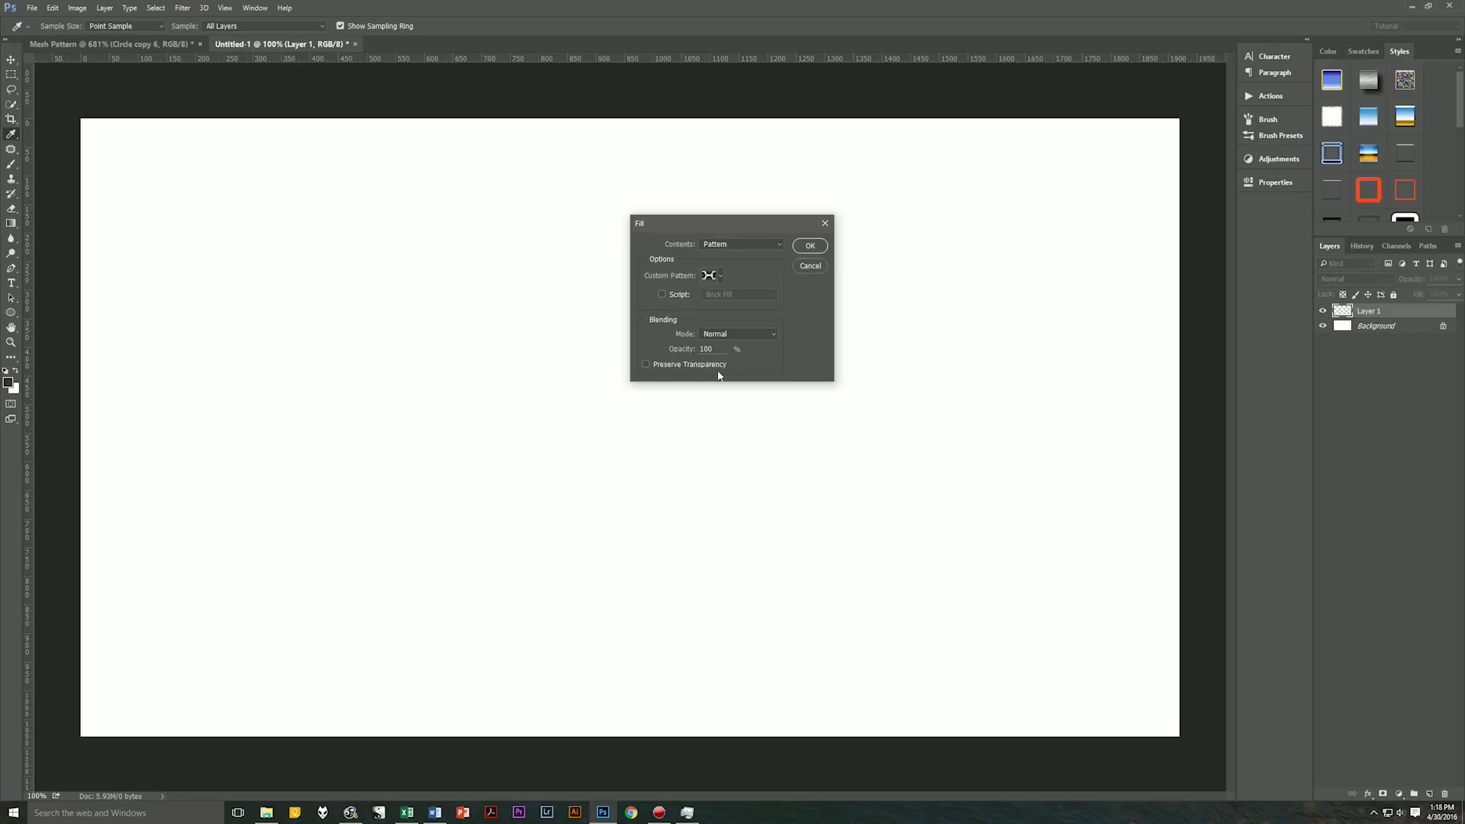
click(801, 246)
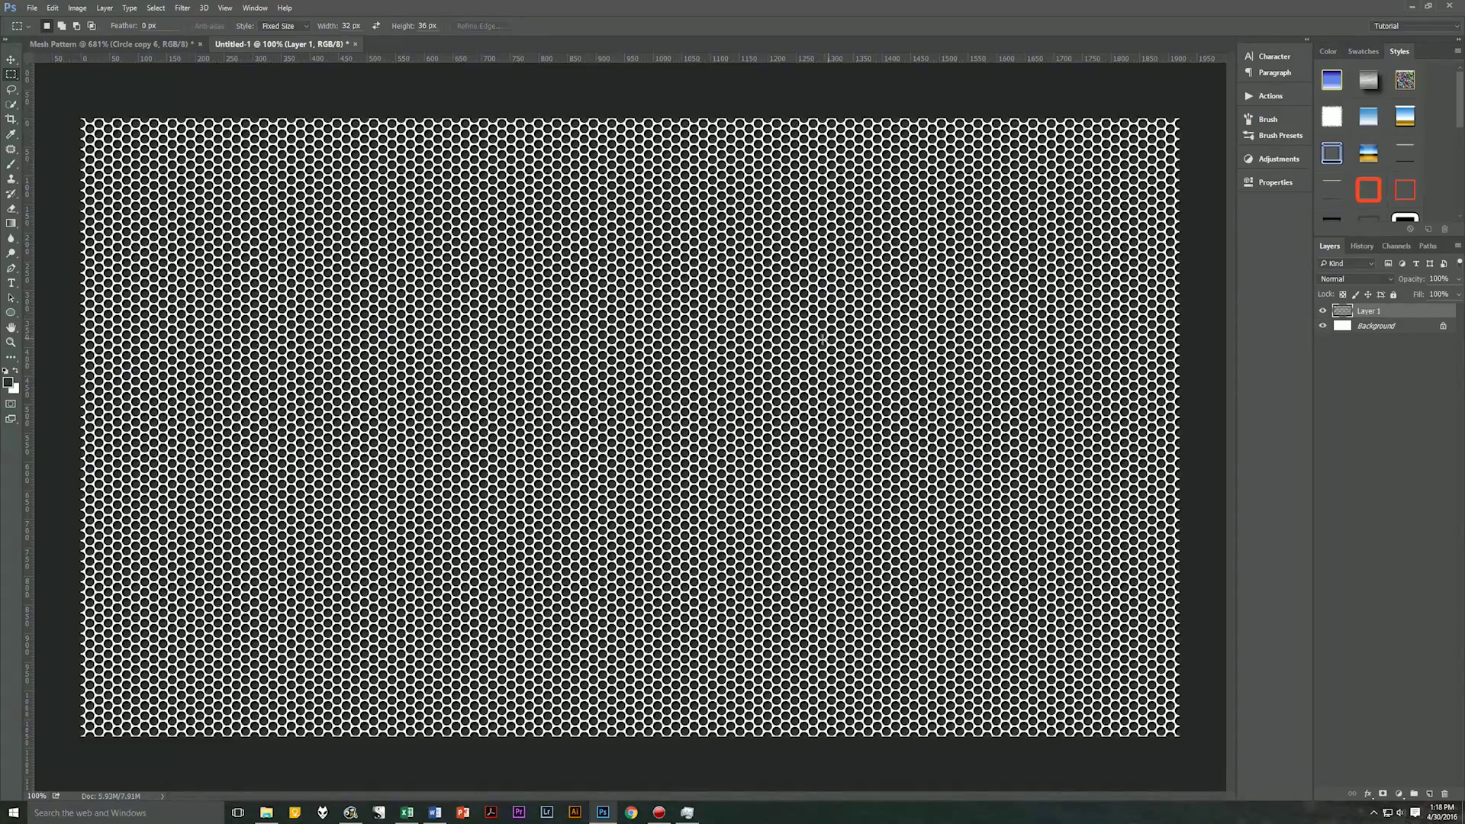